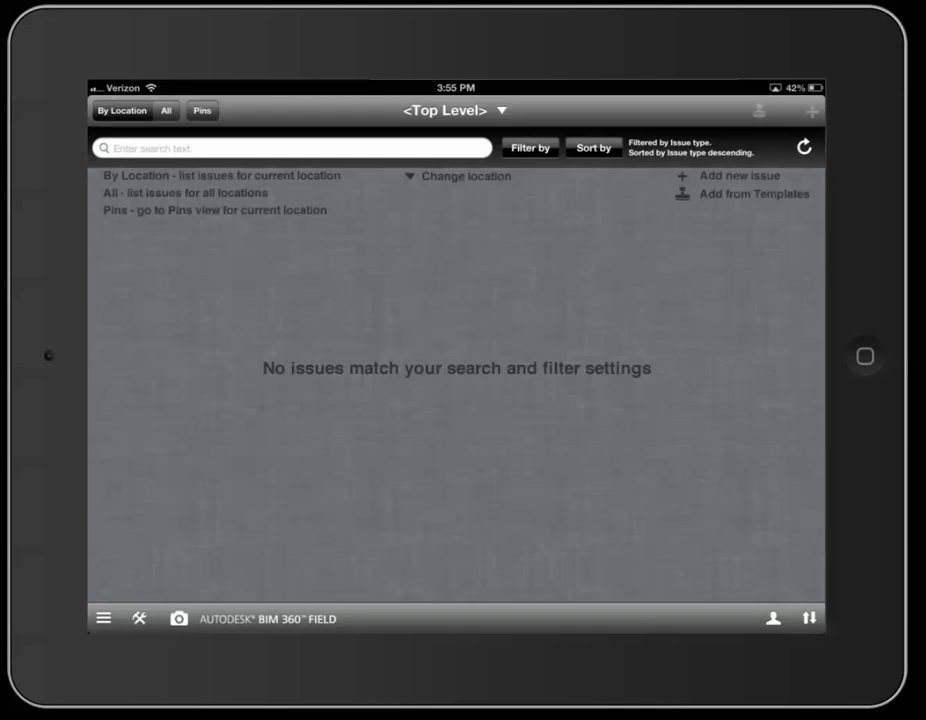
Step: Check the signed-in account and project details, and go to the Issues module
click(773, 618)
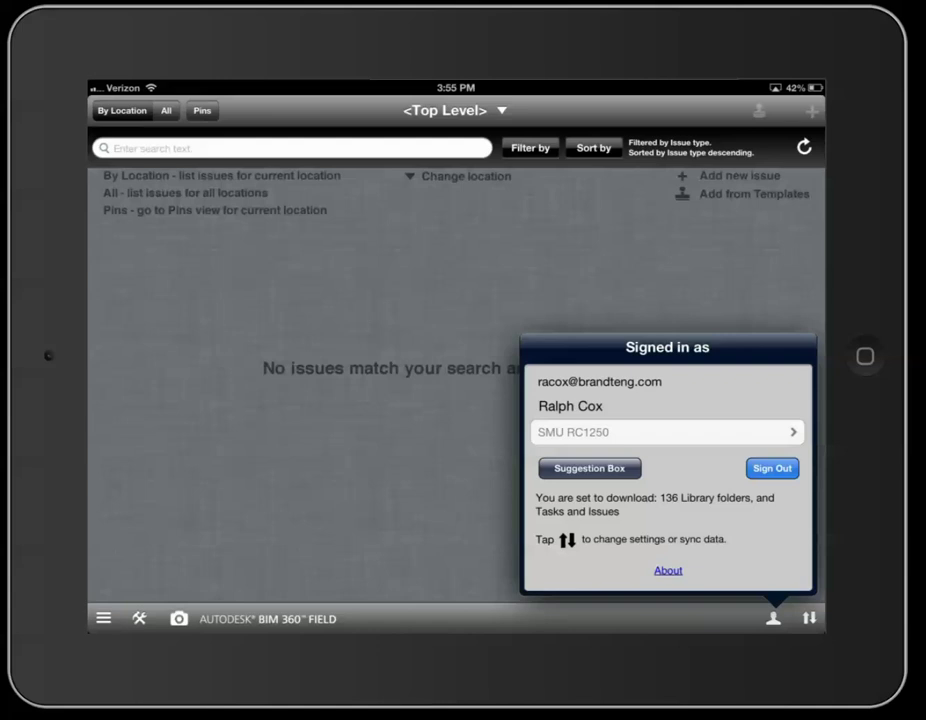
click(232, 118)
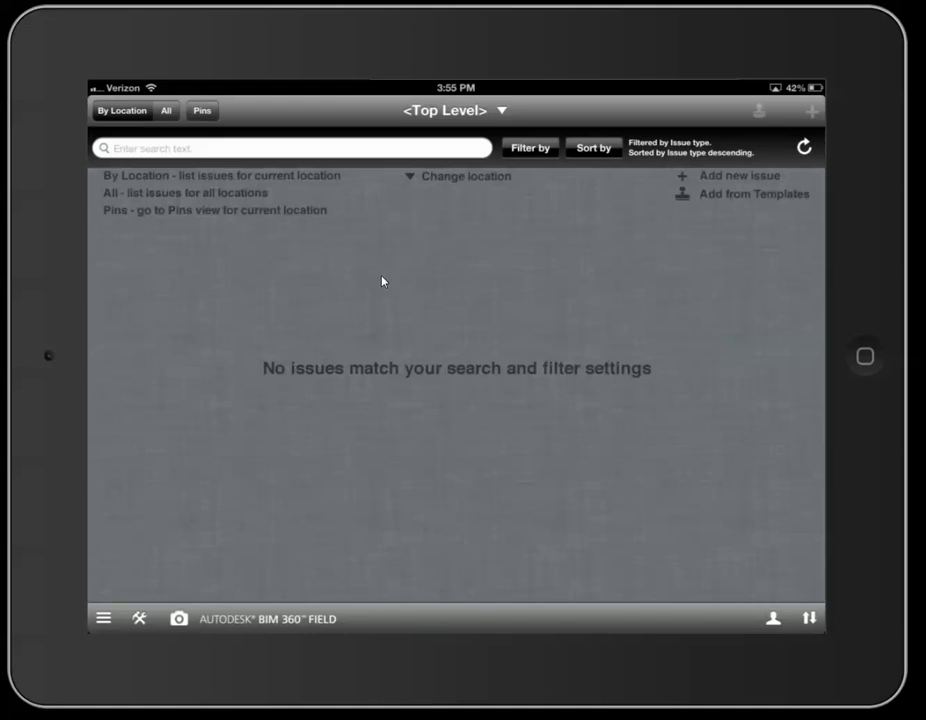
click(104, 619)
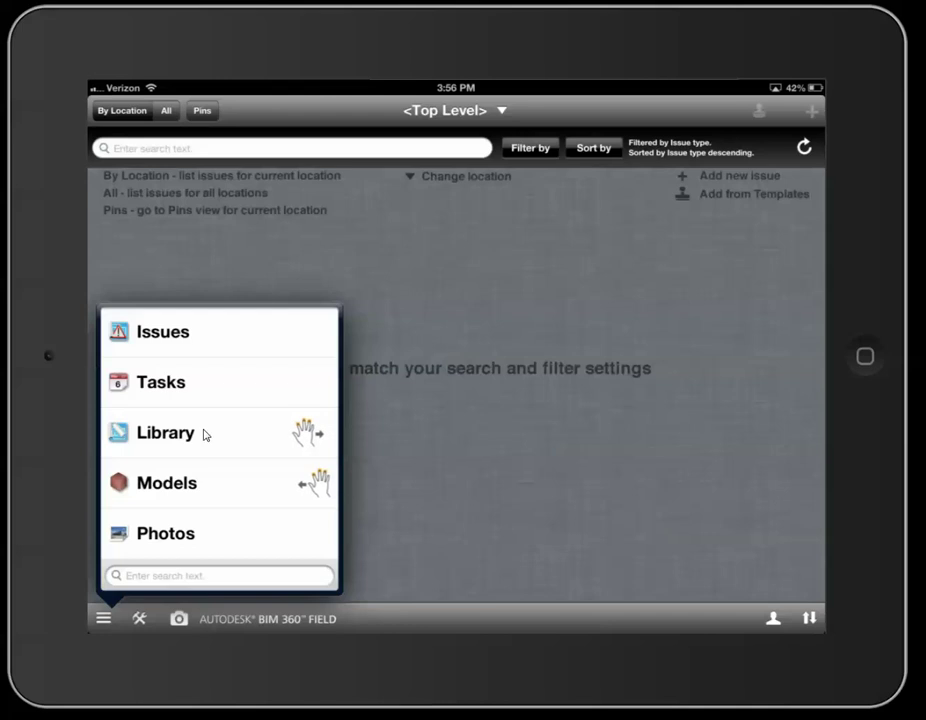
click(196, 334)
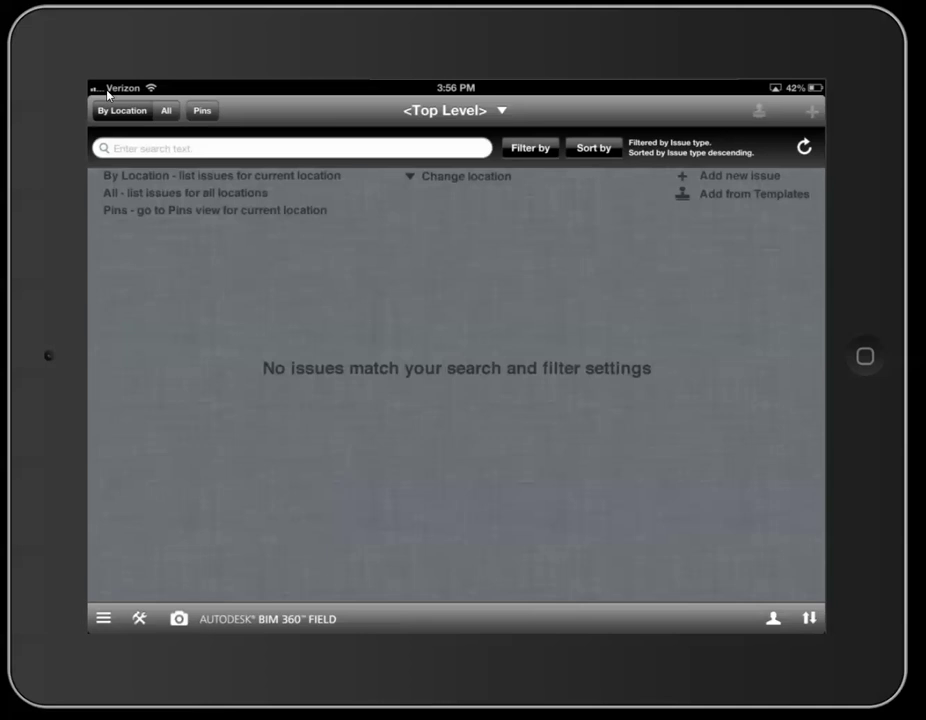
Step: Show the issues for the location RC4 > Level 1 > 101 Bedroom 2A
click(443, 112)
click(447, 191)
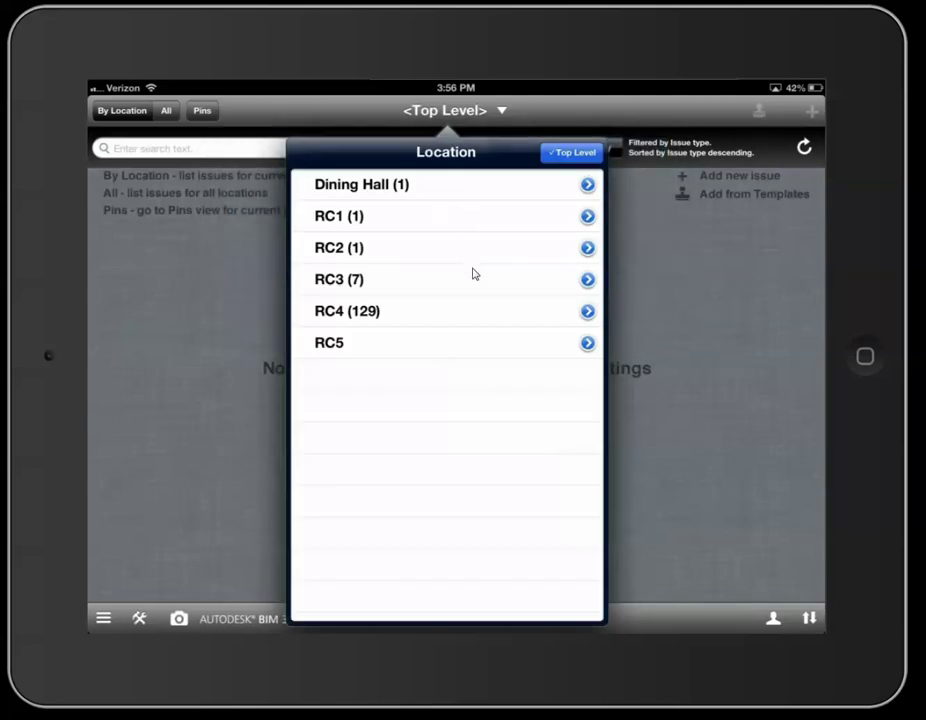
click(573, 316)
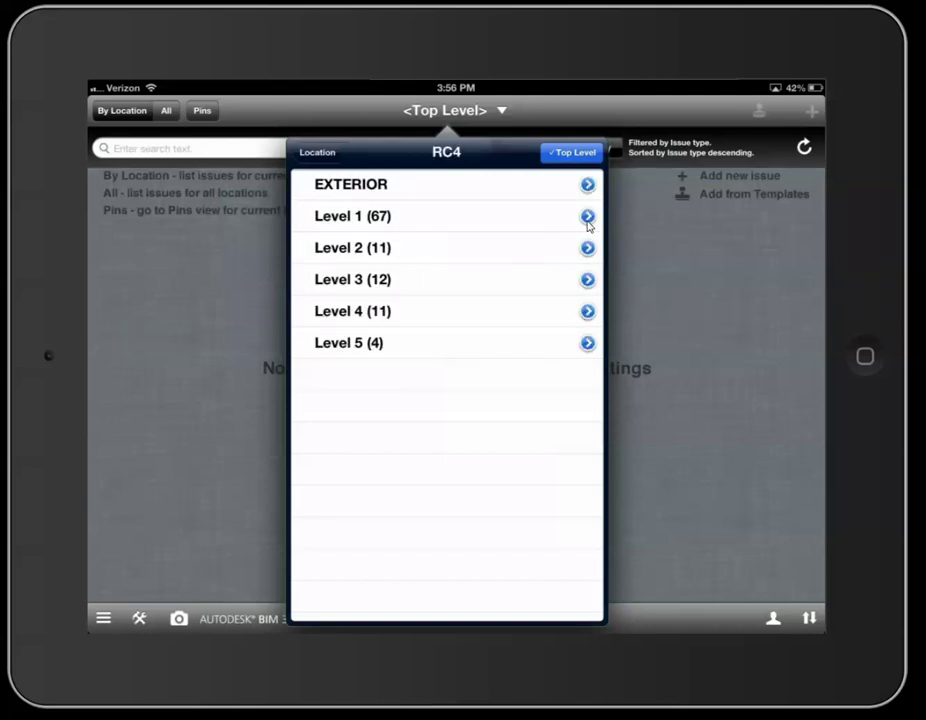
click(587, 219)
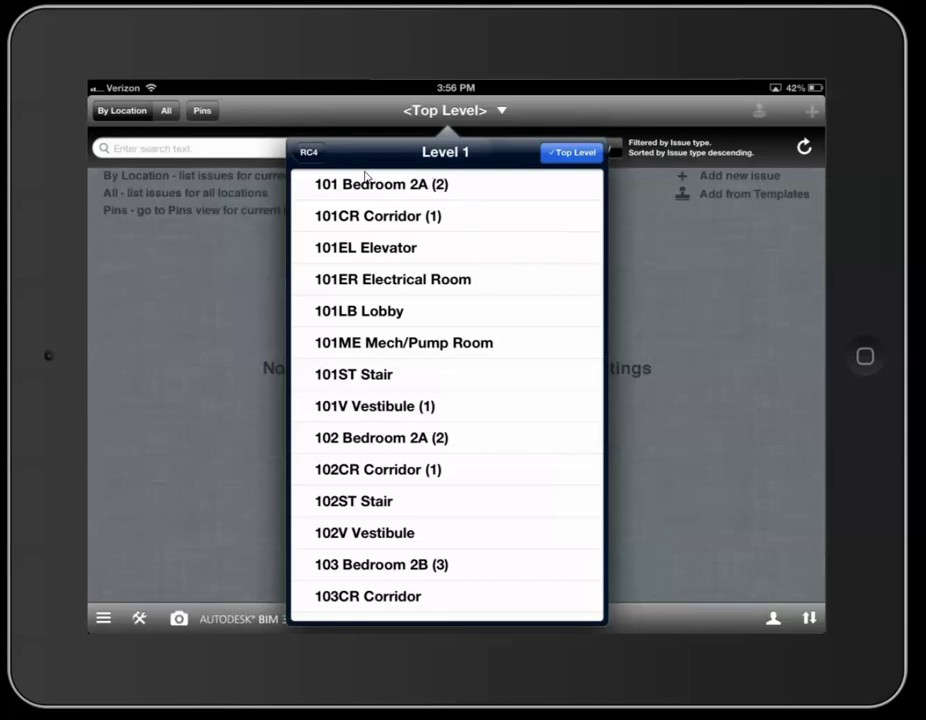
click(428, 190)
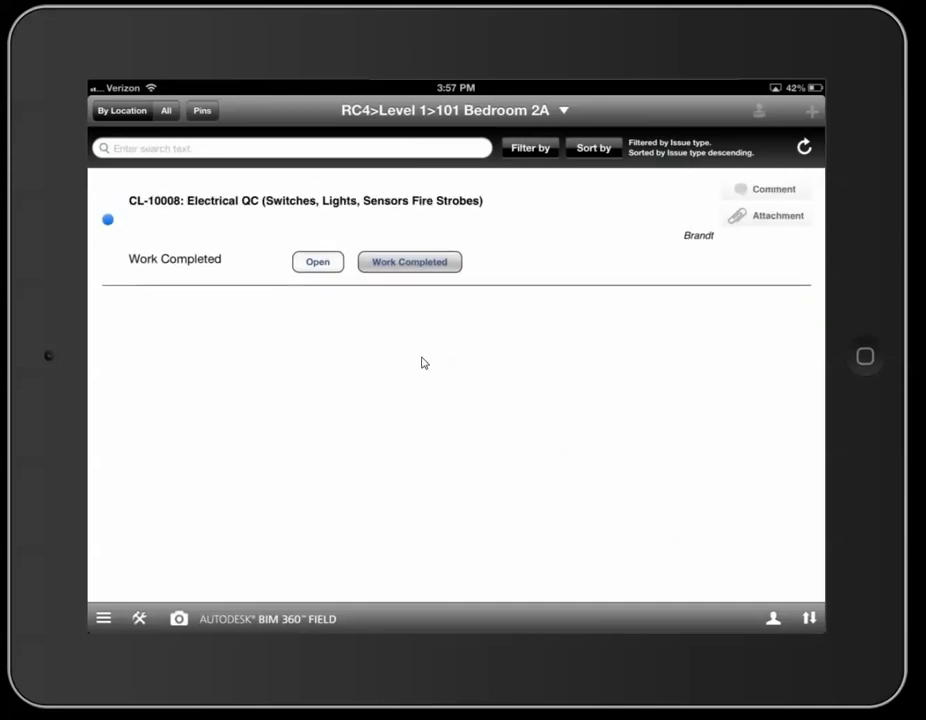
Step: Switch the issue list's location to RC4 > Level 1 > 104 Bedroom 2B
click(461, 108)
click(451, 200)
drag(413, 387, 424, 298)
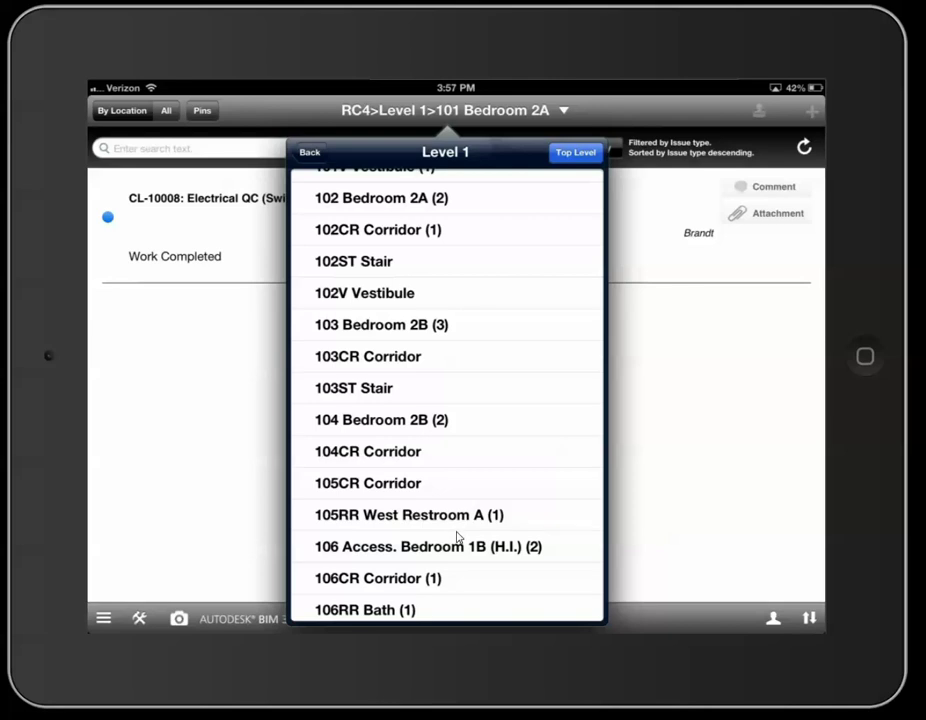
click(381, 420)
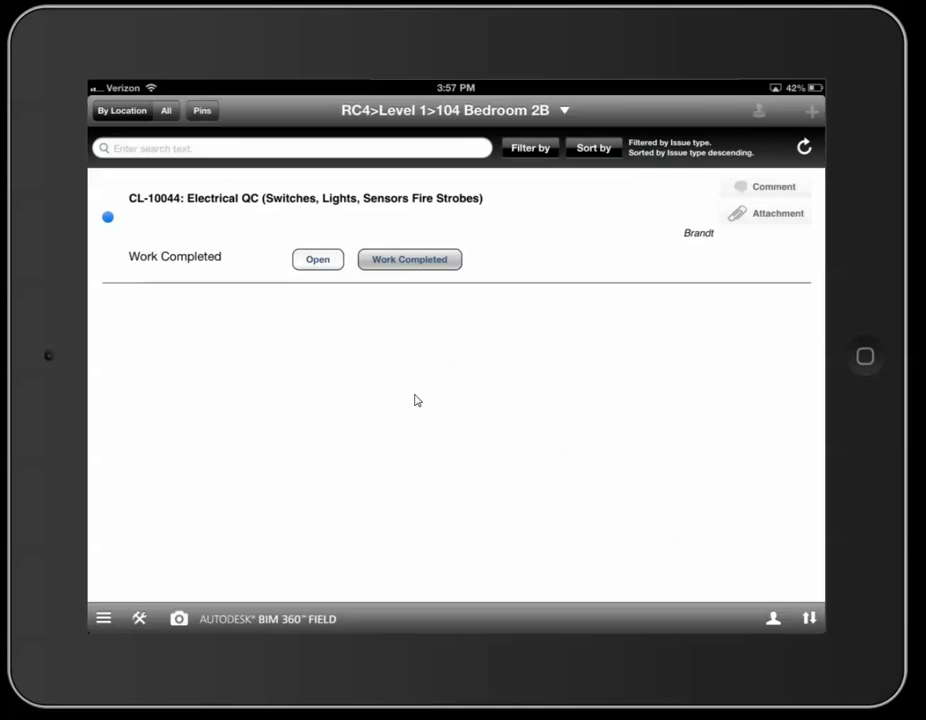
Step: Look through the Level 1 rooms available as issue locations without choosing another one
click(450, 110)
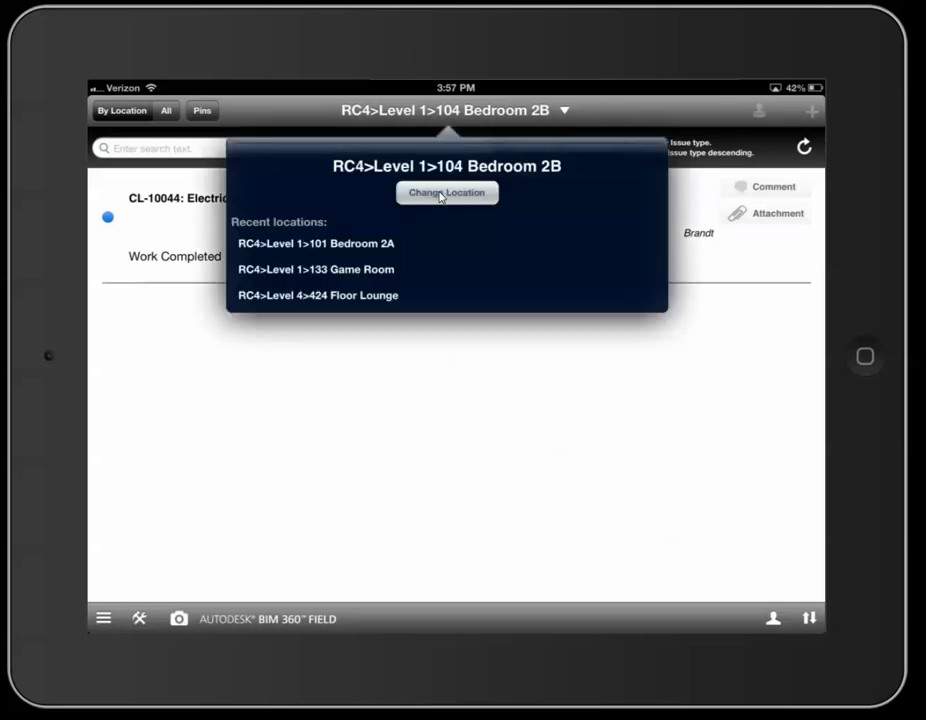
click(440, 193)
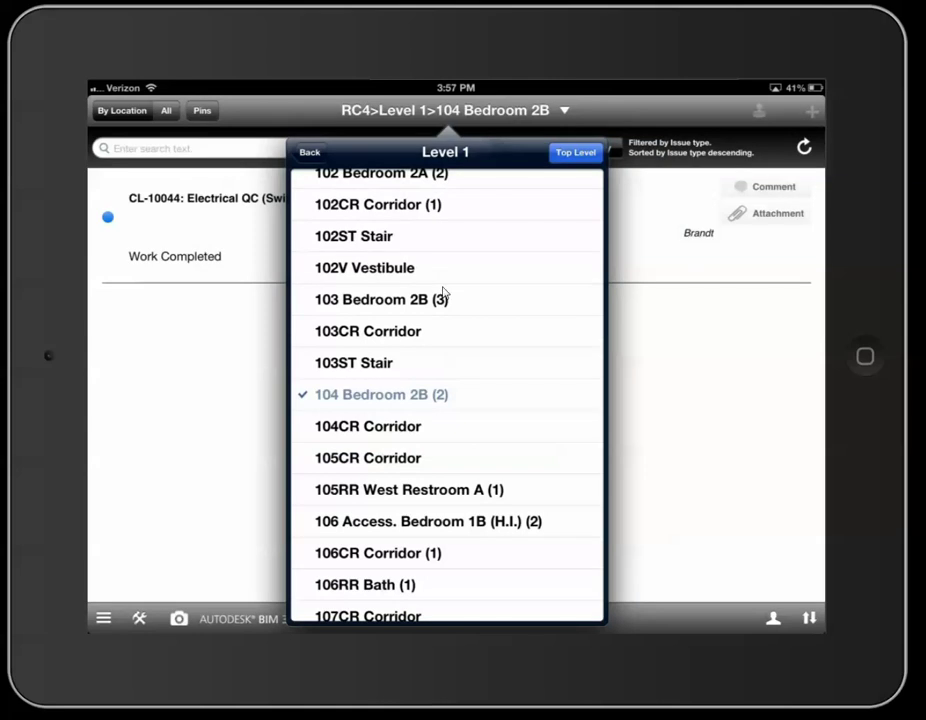
scroll(398, 430, down, 3)
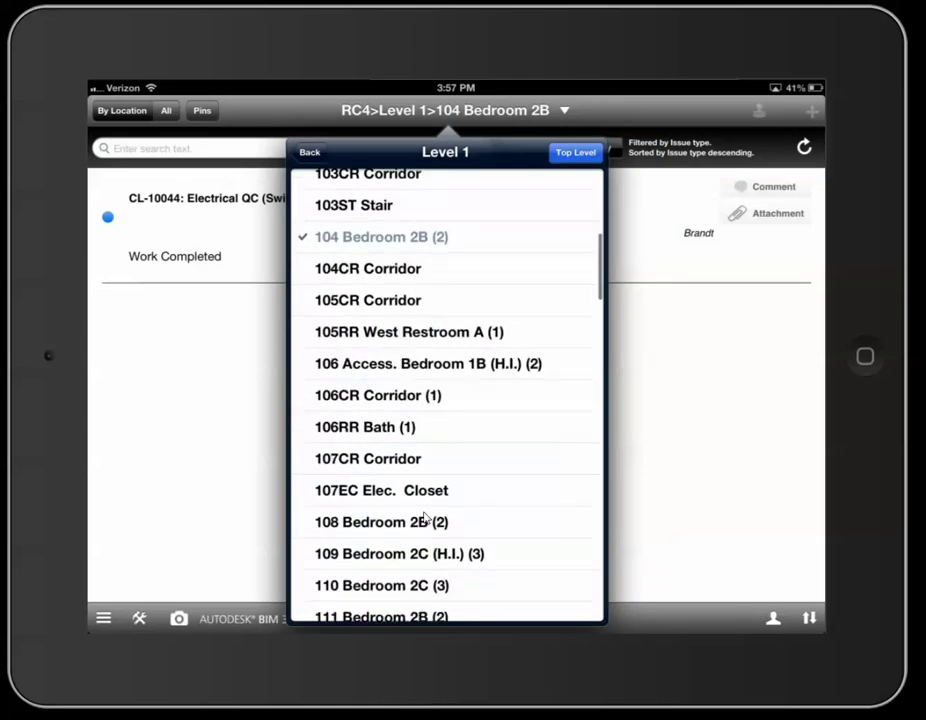
scroll(420, 519, down, 3)
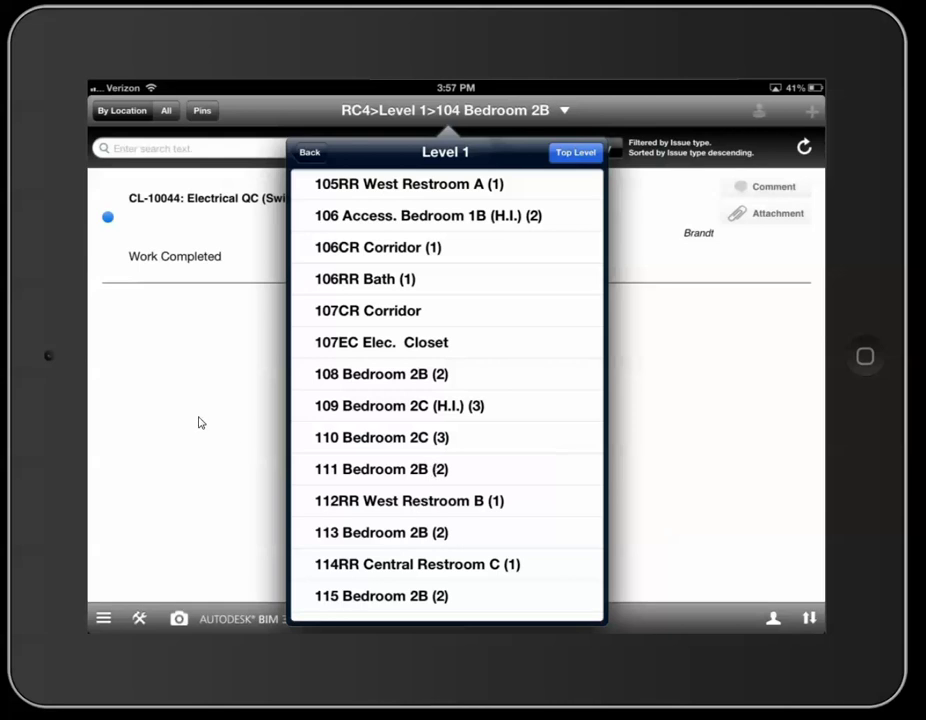
click(196, 366)
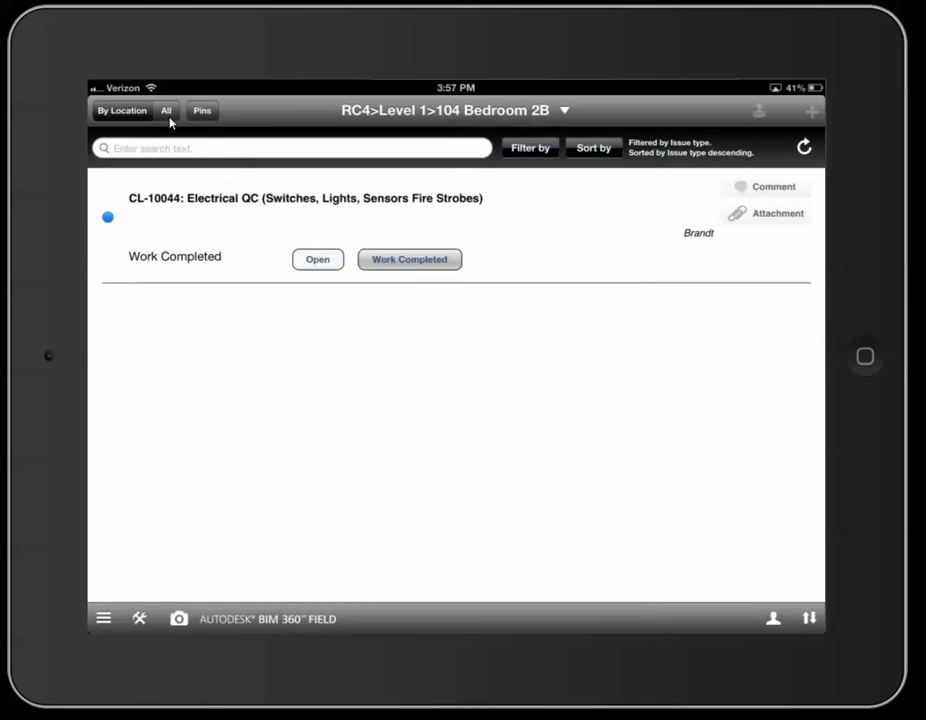
Step: List the issues for all locations and look through them
click(166, 112)
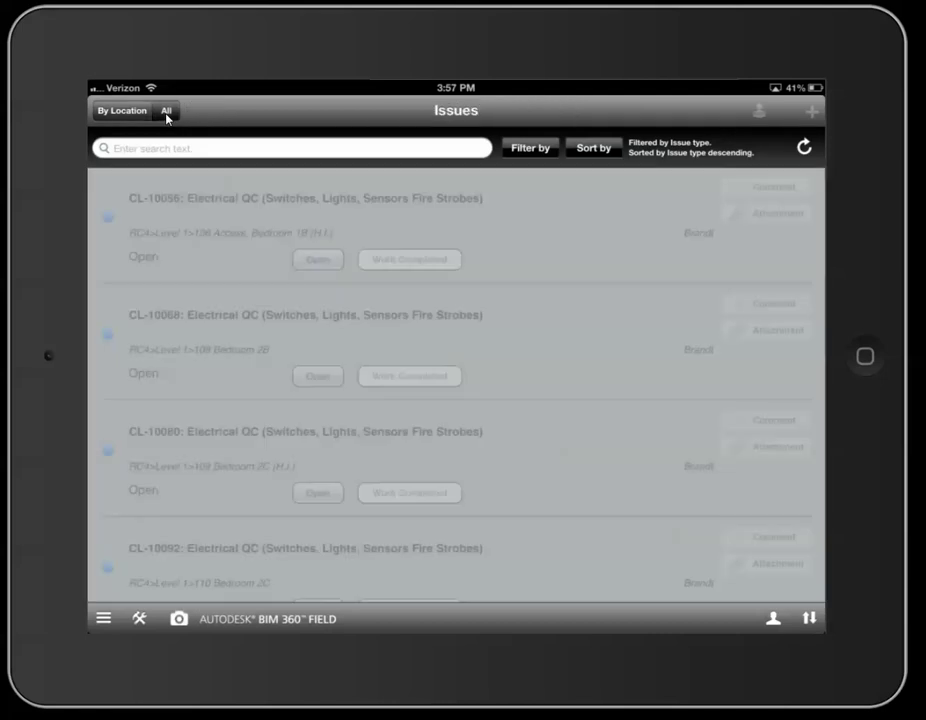
scroll(589, 302, down, 15)
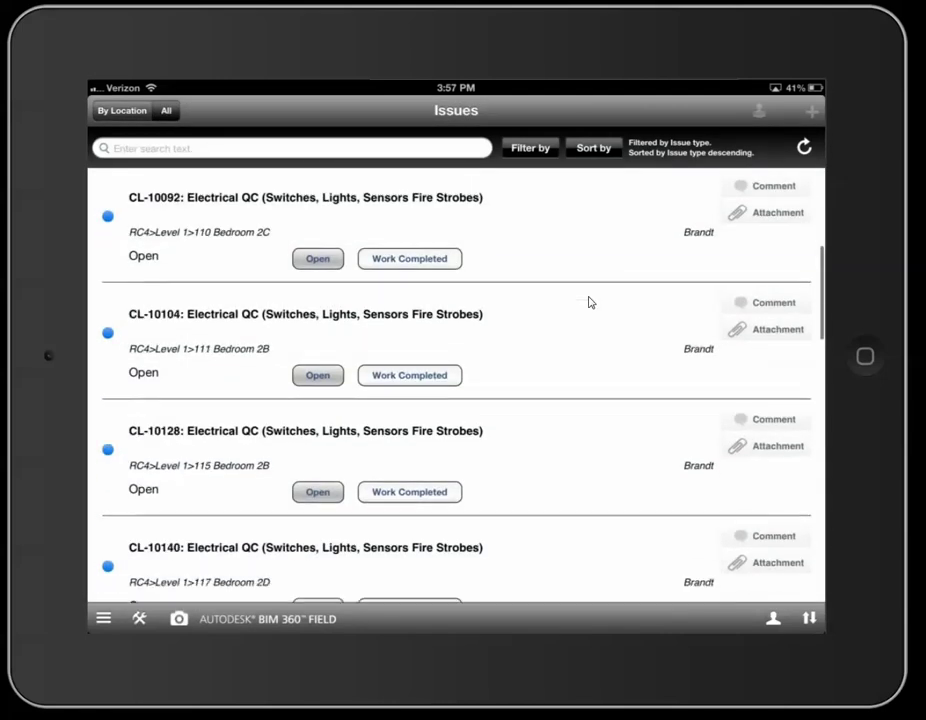
scroll(584, 332, down, 5)
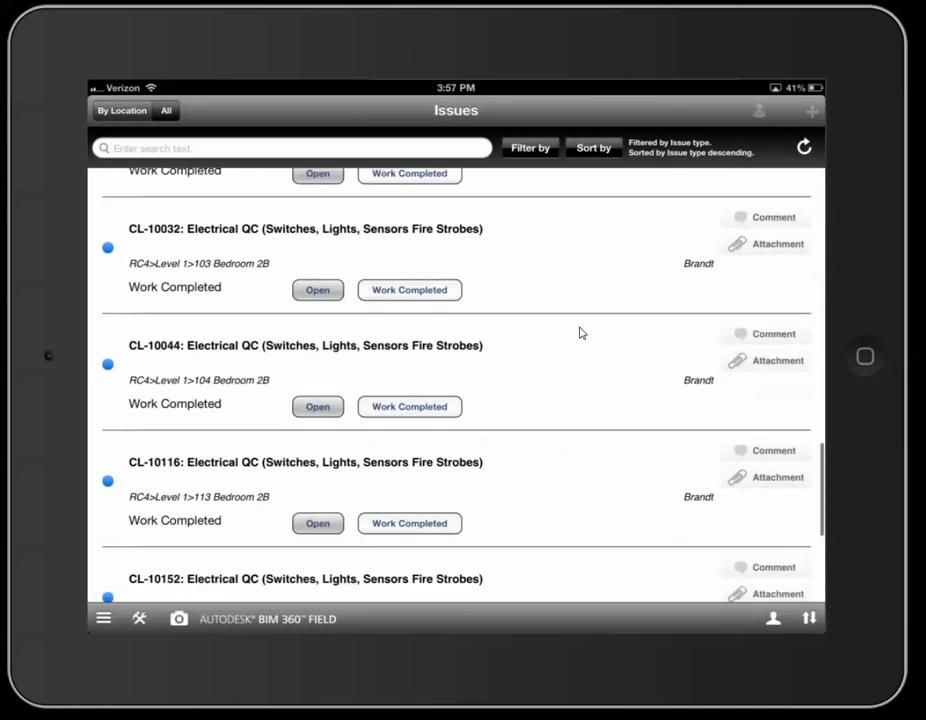
scroll(582, 332, up, 8)
scroll(582, 332, up, 10)
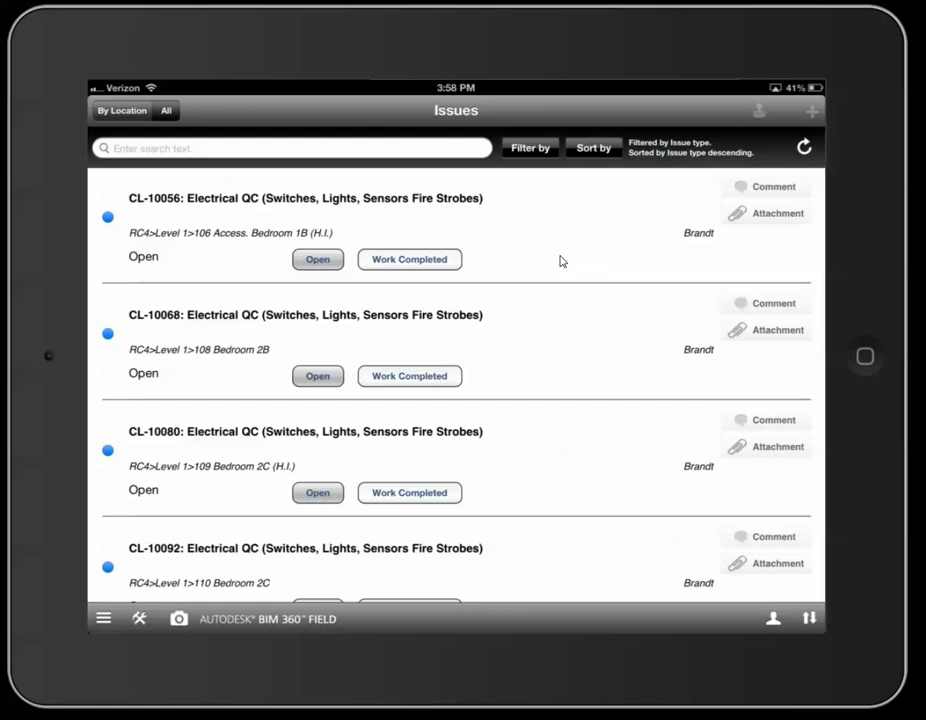
Step: Remove the issue type filter and look through the unfiltered issues list
click(531, 149)
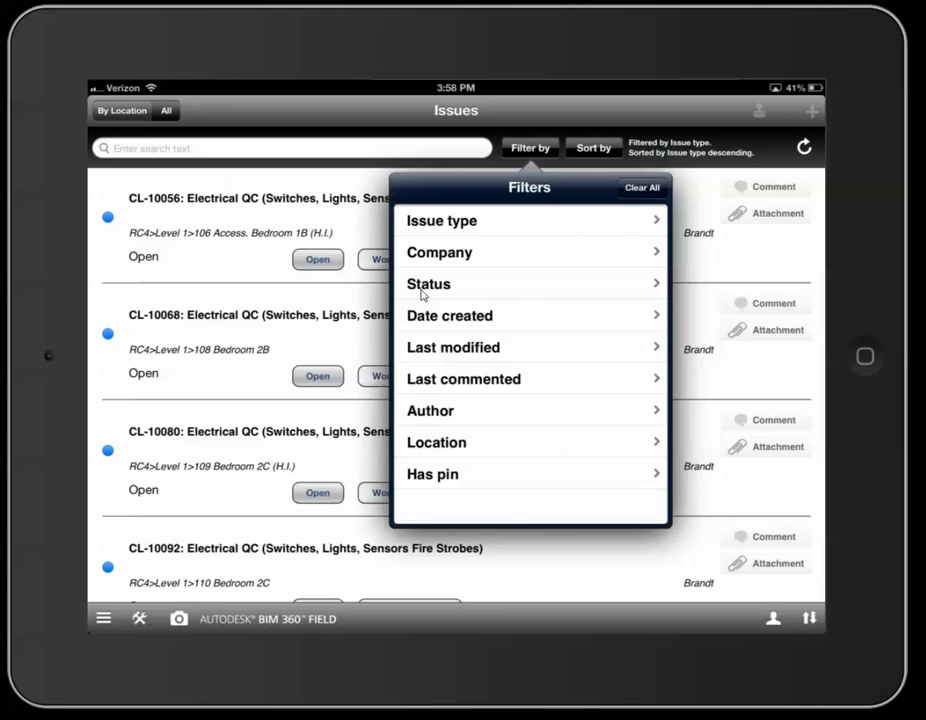
click(240, 346)
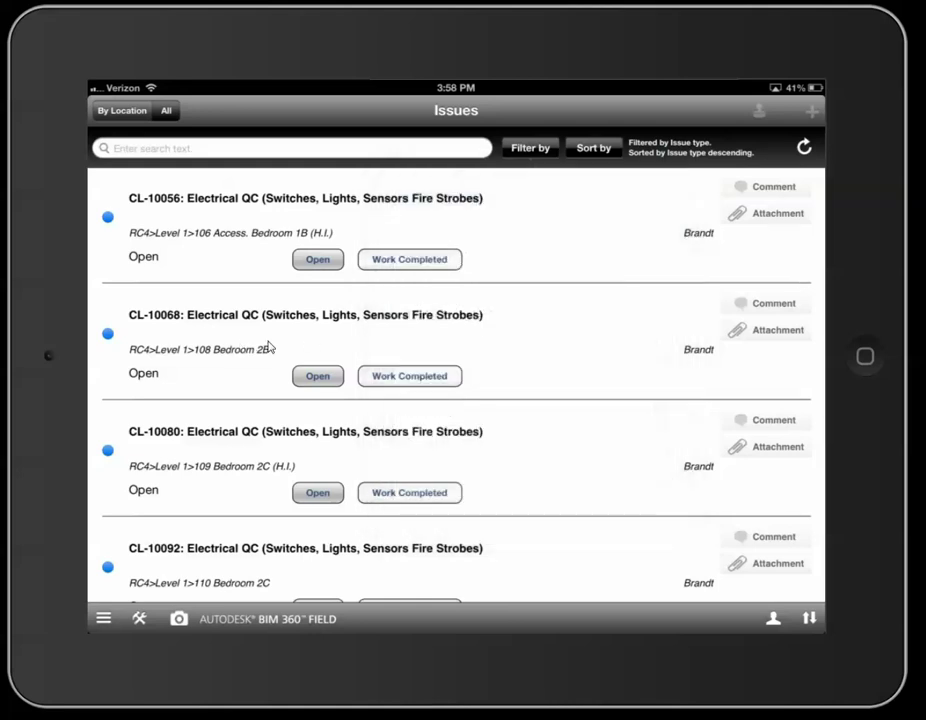
scroll(760, 235, down, 3)
scroll(797, 210, down, 10)
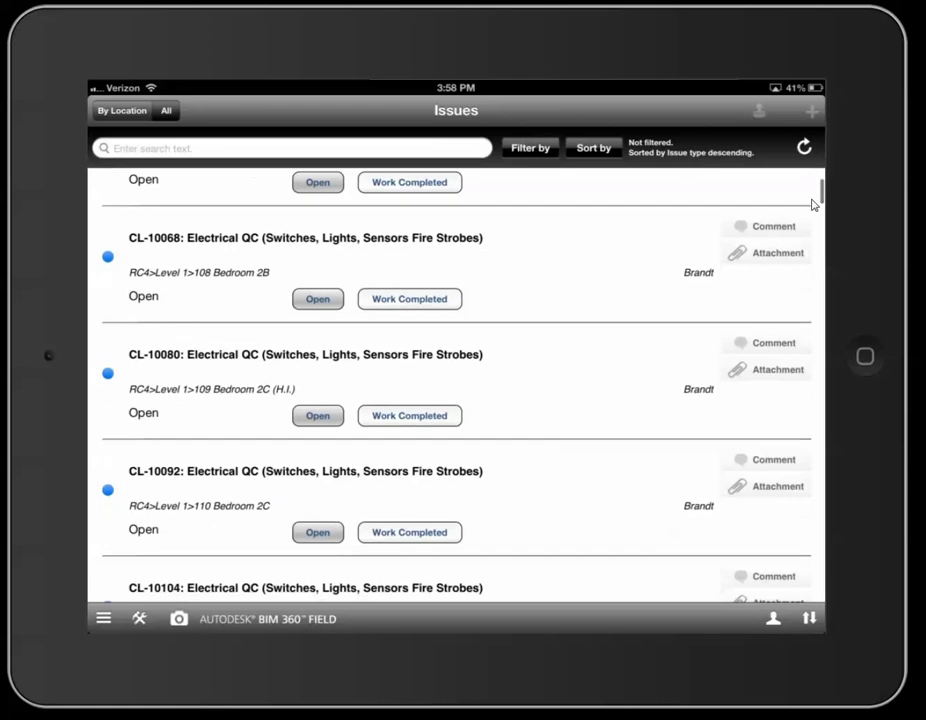
scroll(605, 406, down, 15)
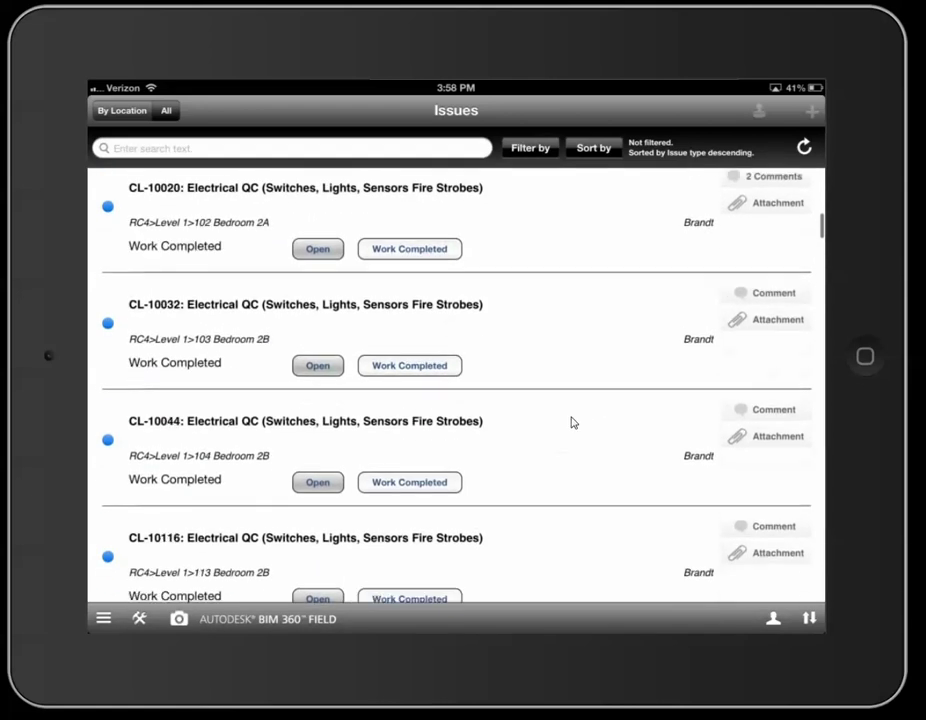
scroll(569, 425, down, 15)
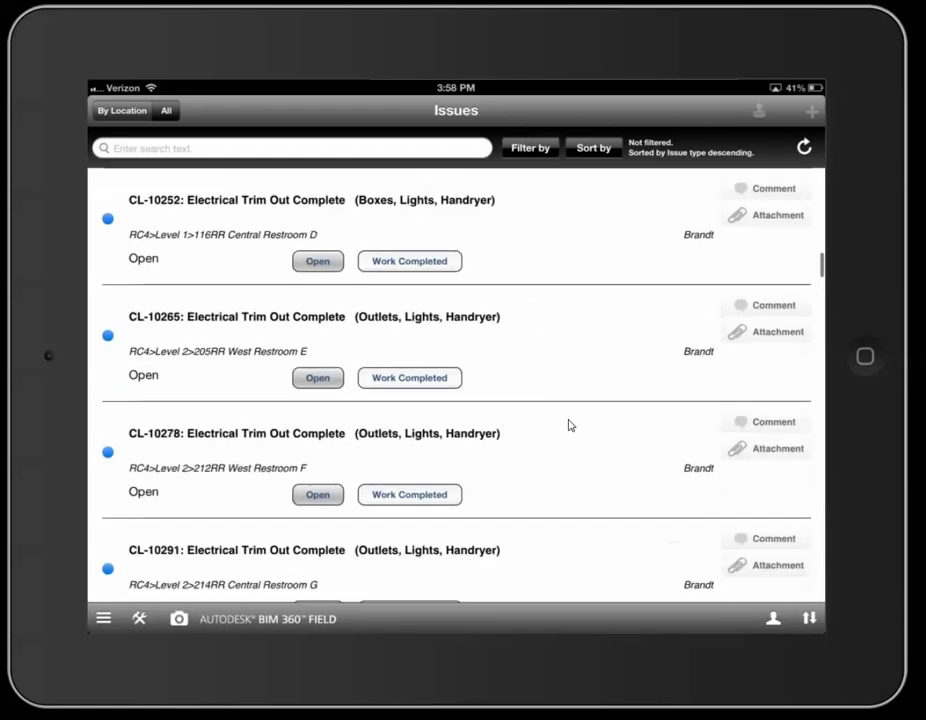
scroll(569, 425, up, 15)
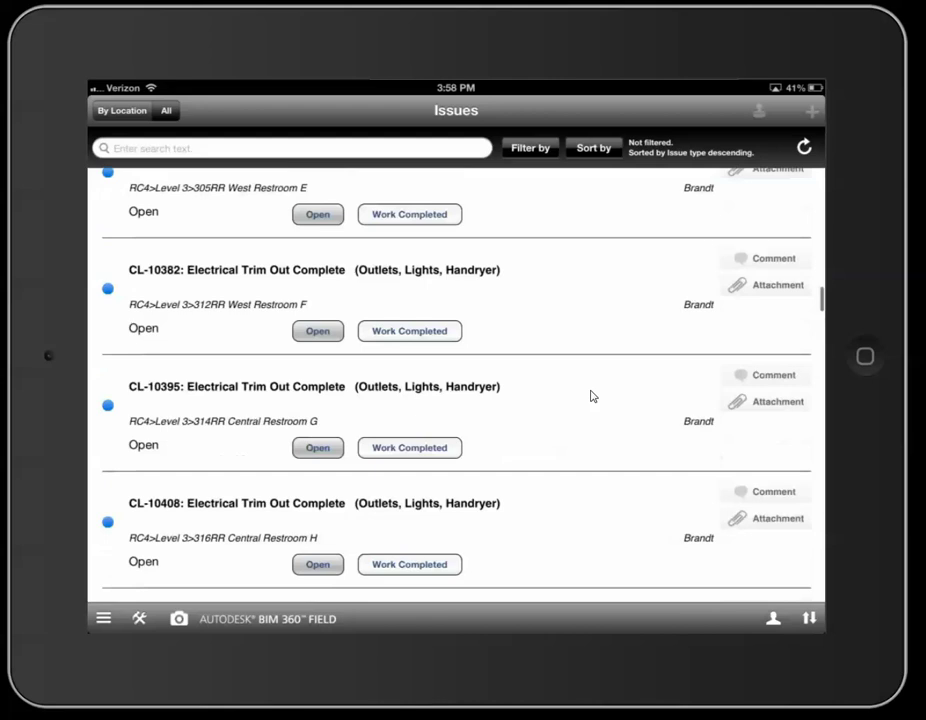
scroll(676, 270, up, 5)
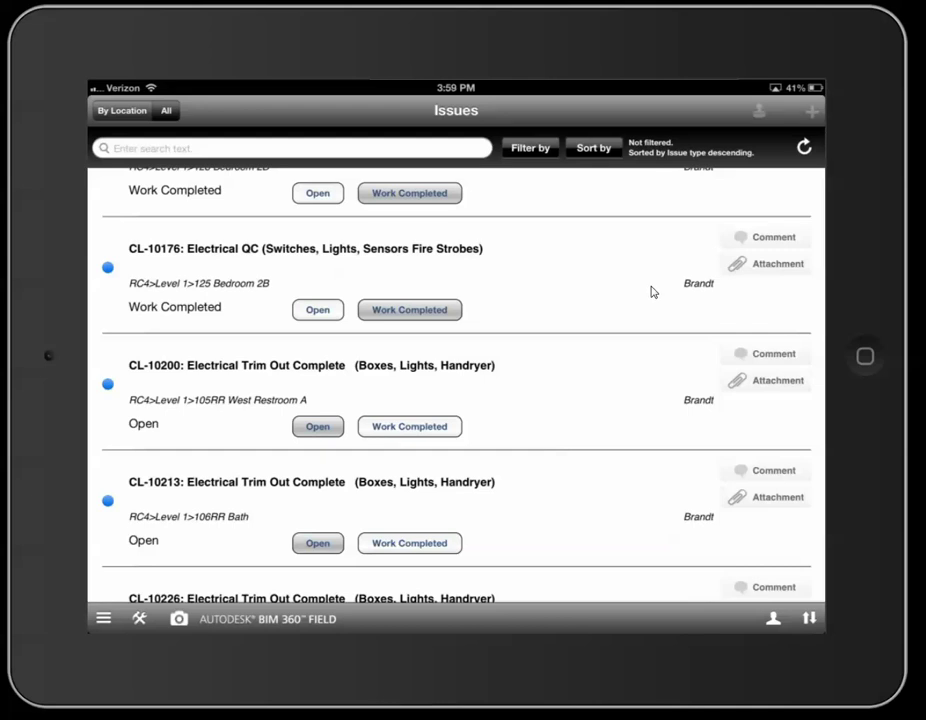
Step: Review the available filter categories and examine the types and statuses of issues further down the unfiltered list
scroll(531, 331, up, 5)
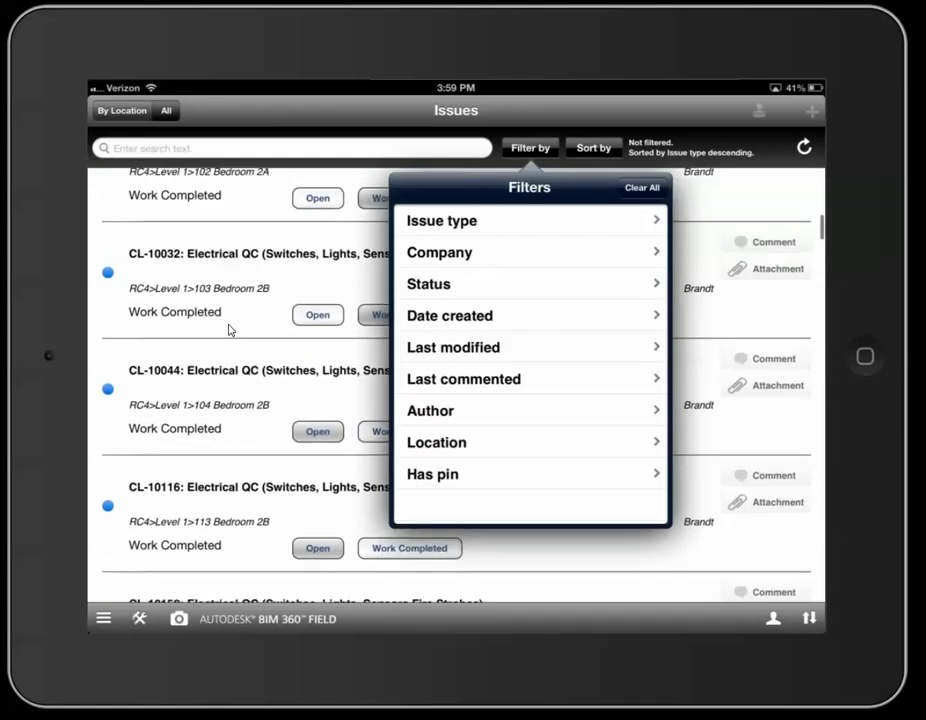
click(232, 330)
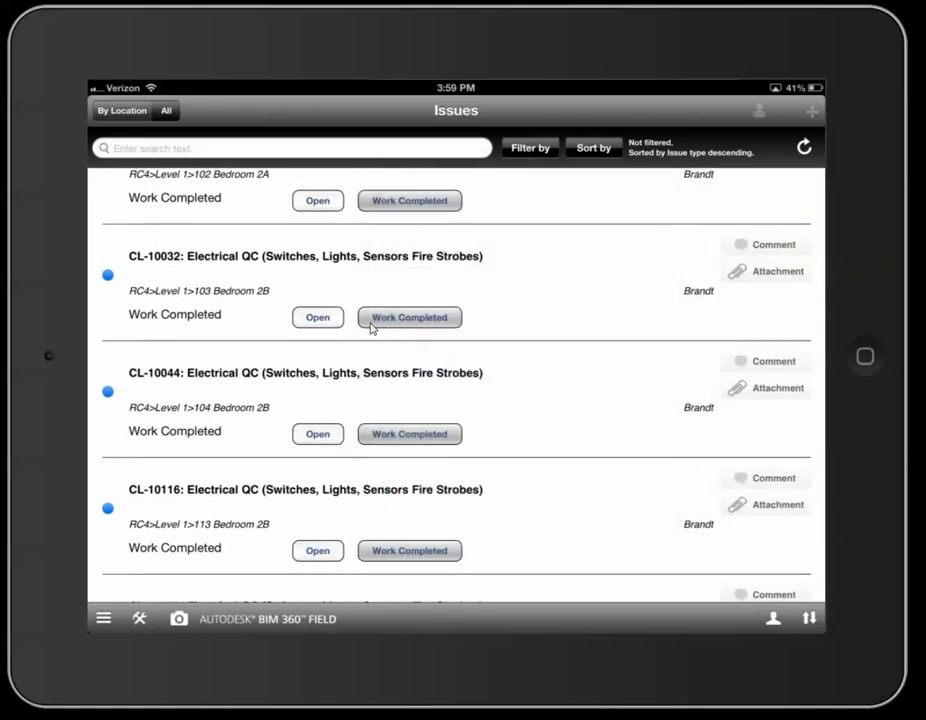
scroll(403, 333, down, 10)
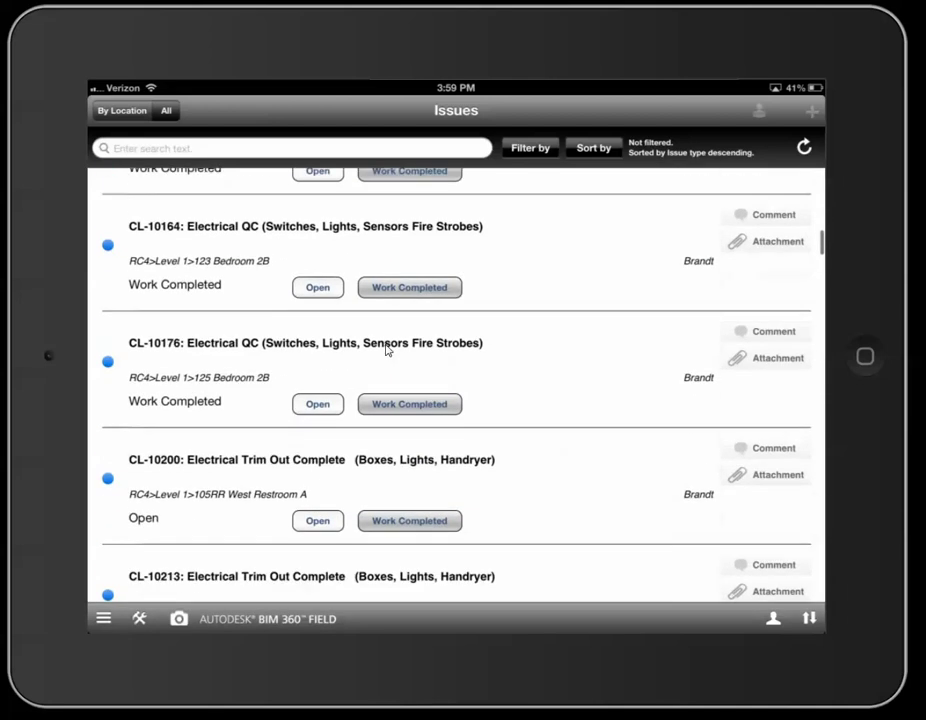
scroll(403, 350, down, 15)
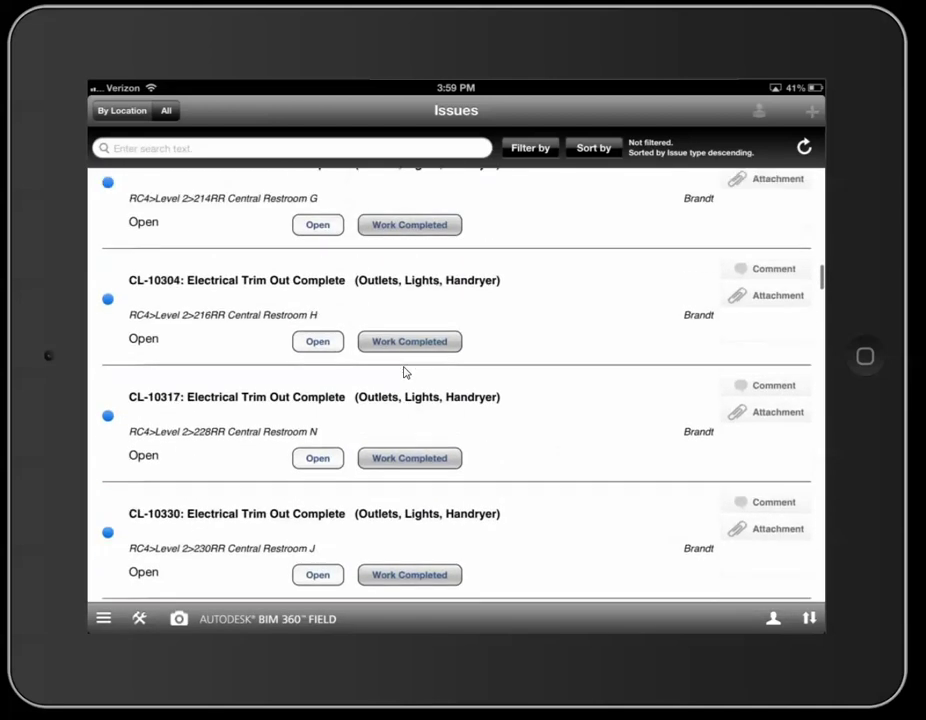
scroll(406, 378, down, 15)
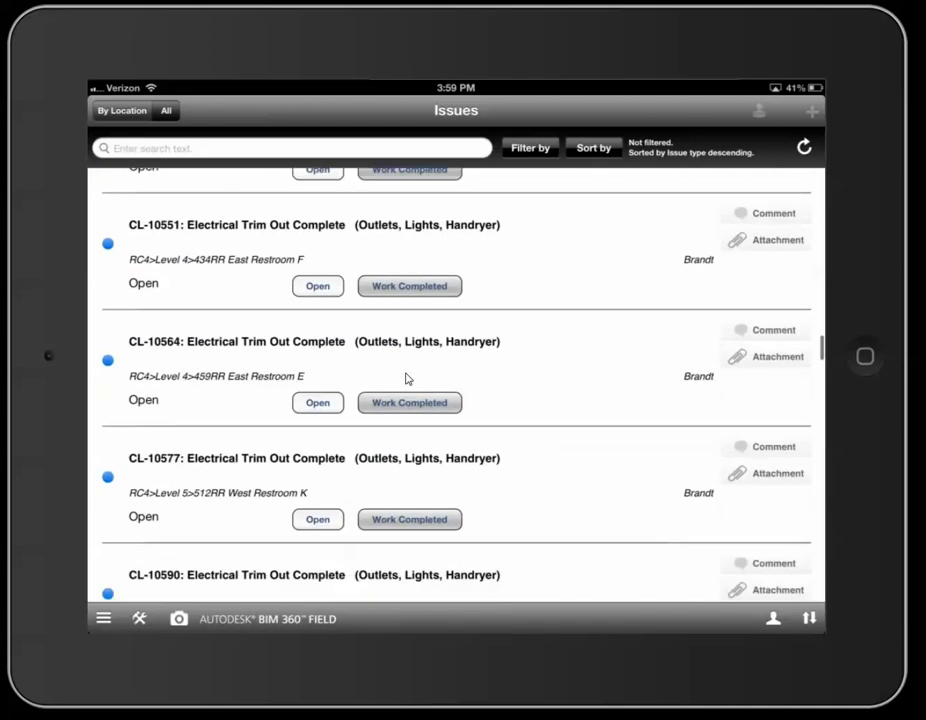
scroll(406, 378, up, 5)
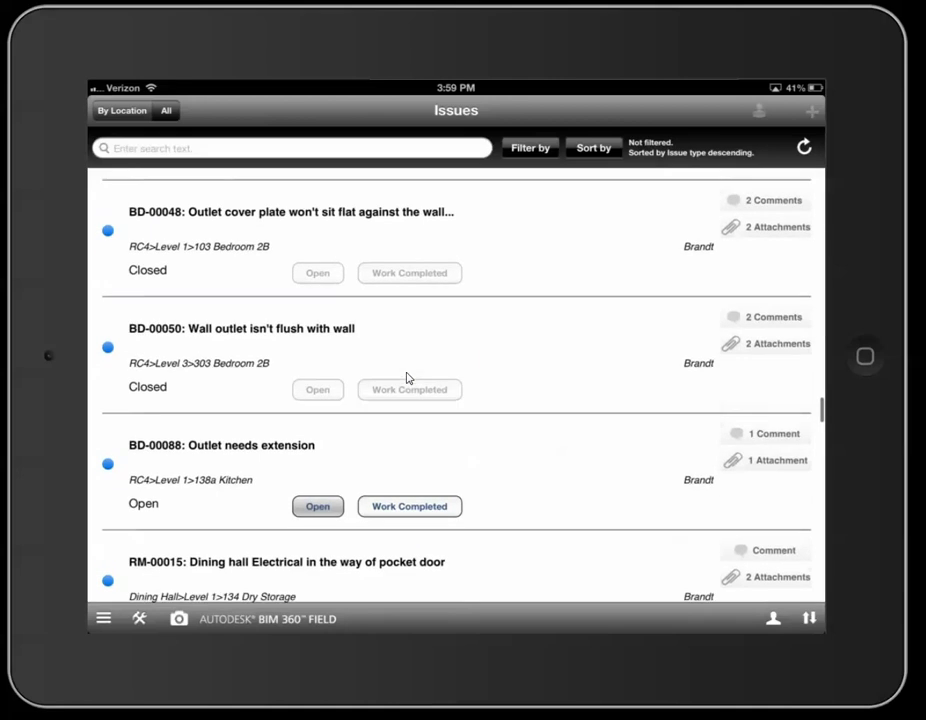
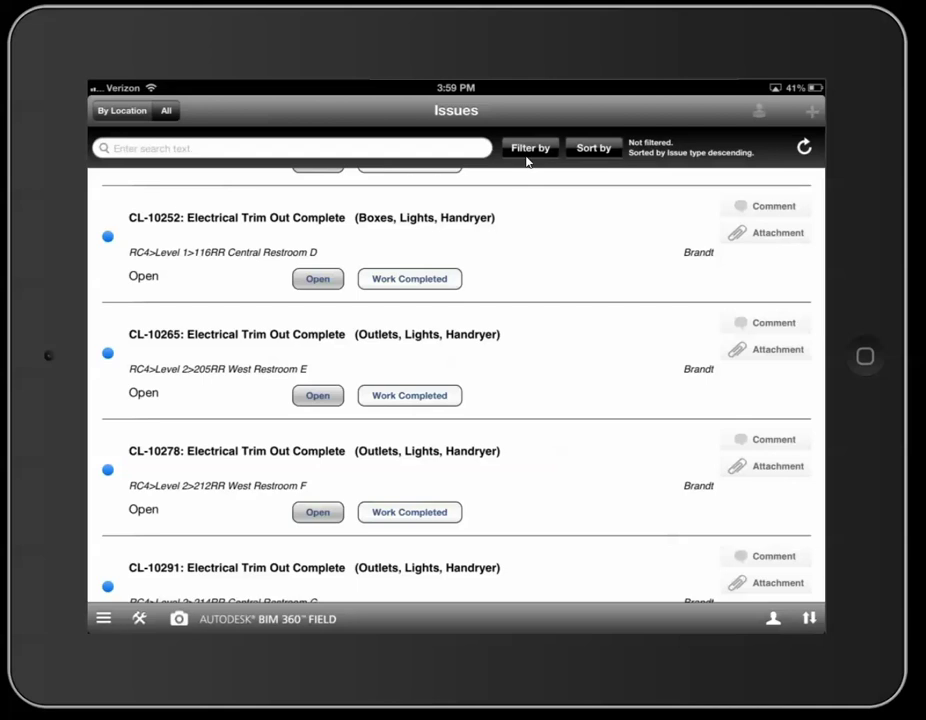
Step: Limit the issue type filter to the QA/QC type in the QA/QC category, with all other types deselected
click(531, 150)
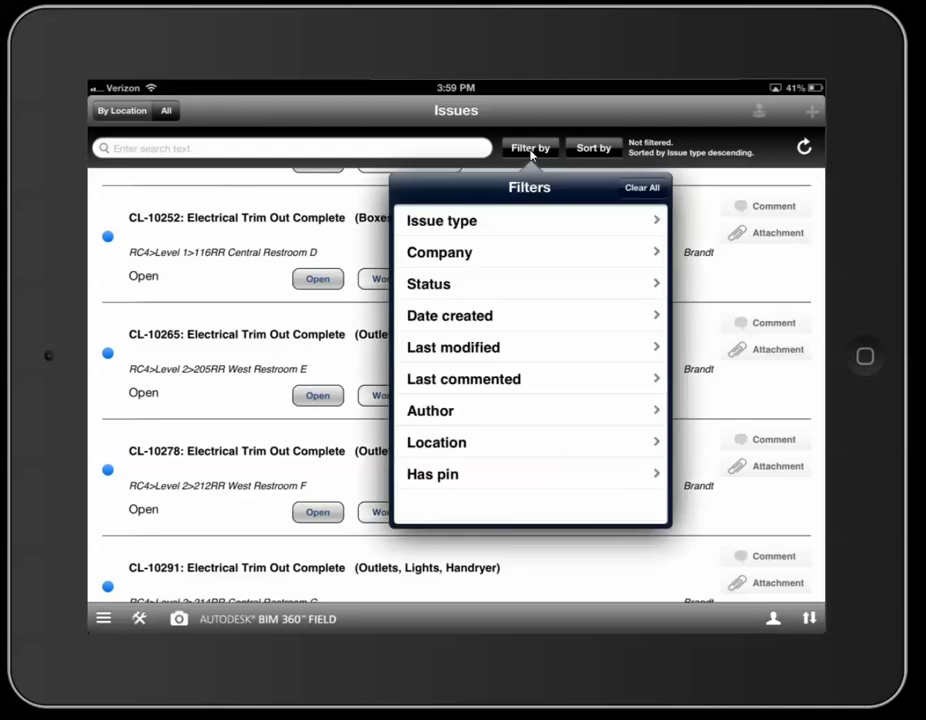
click(509, 222)
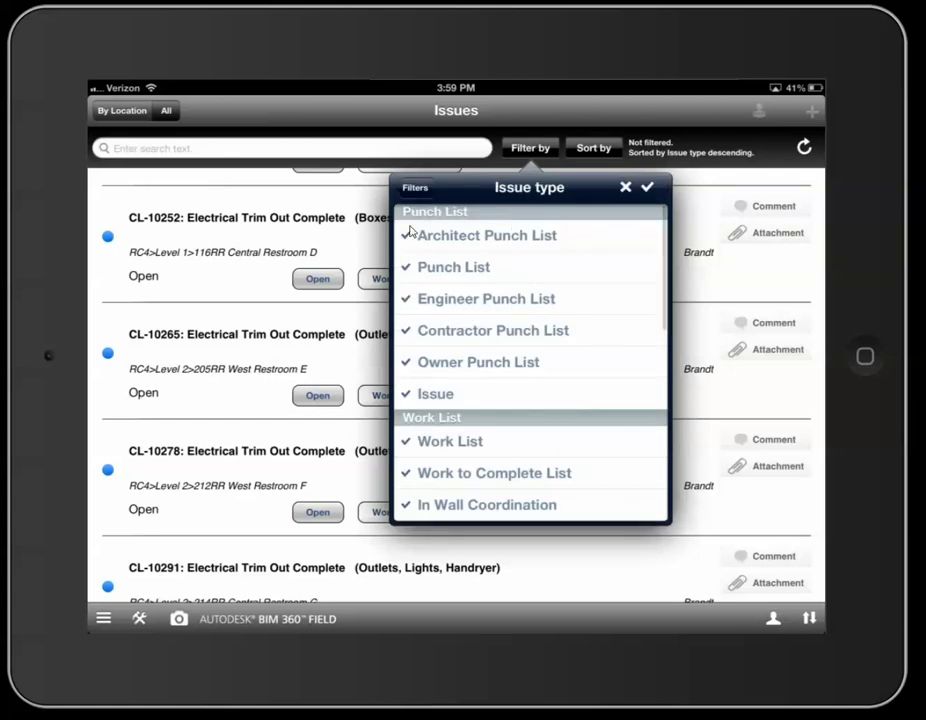
scroll(428, 438, down, 5)
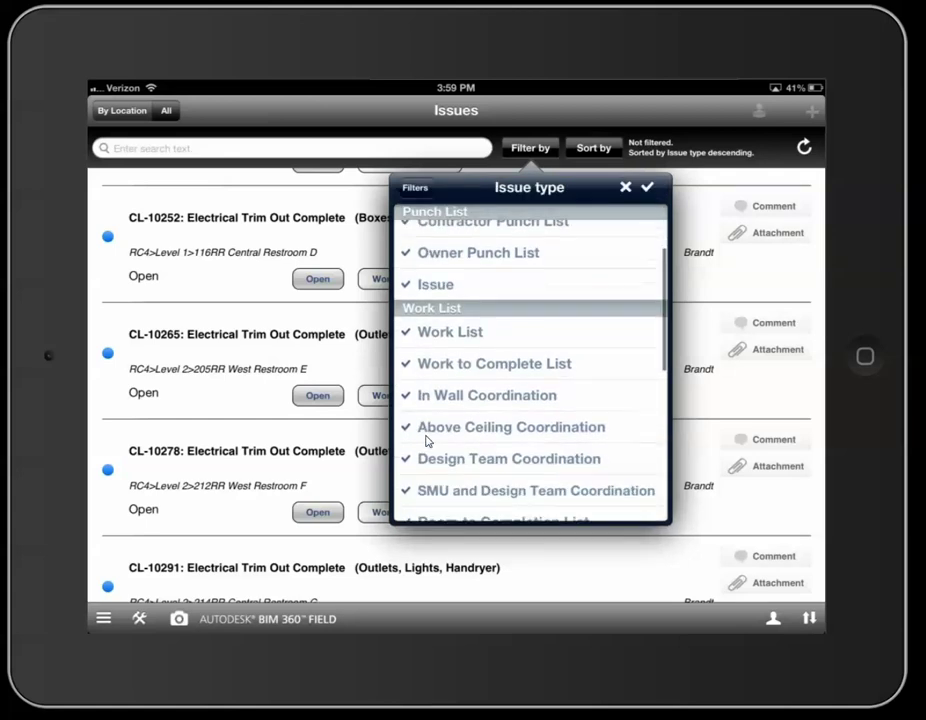
scroll(426, 441, up, 3)
scroll(426, 441, up, 3)
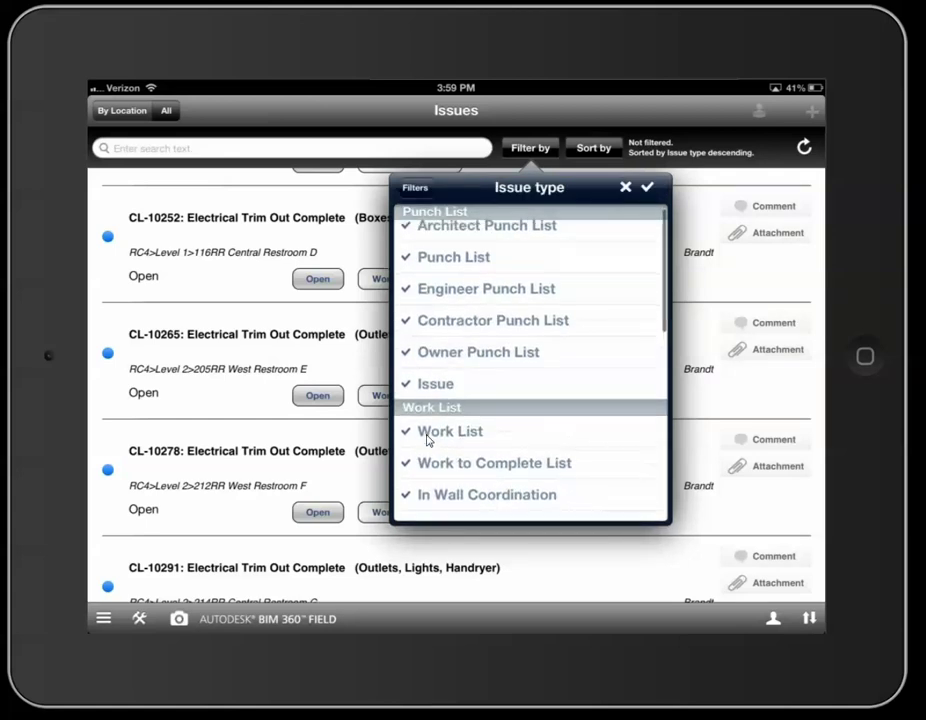
click(625, 190)
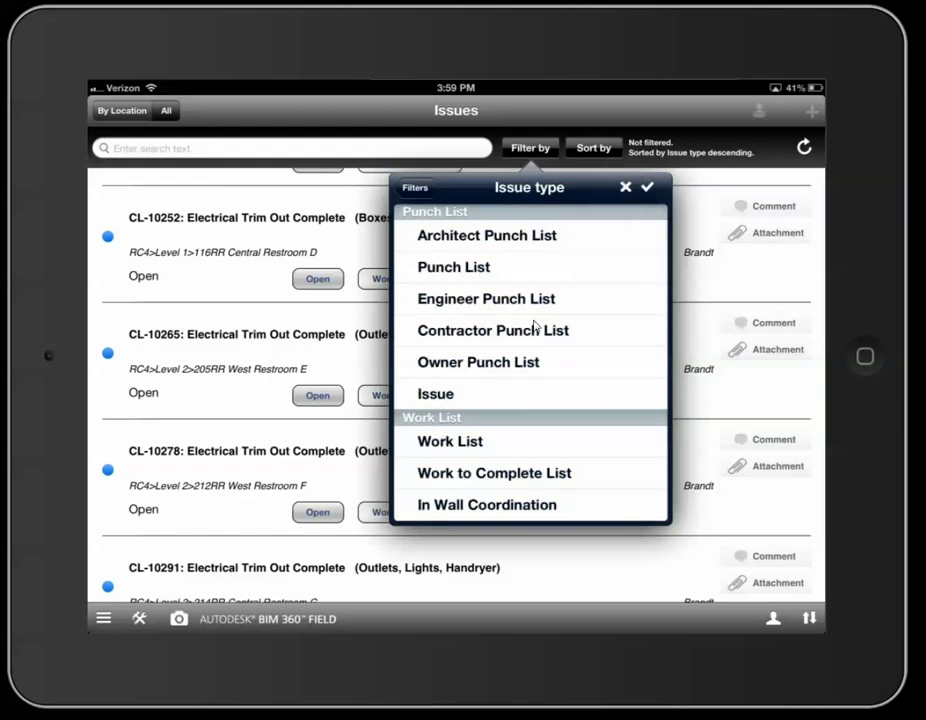
scroll(535, 327, down, 10)
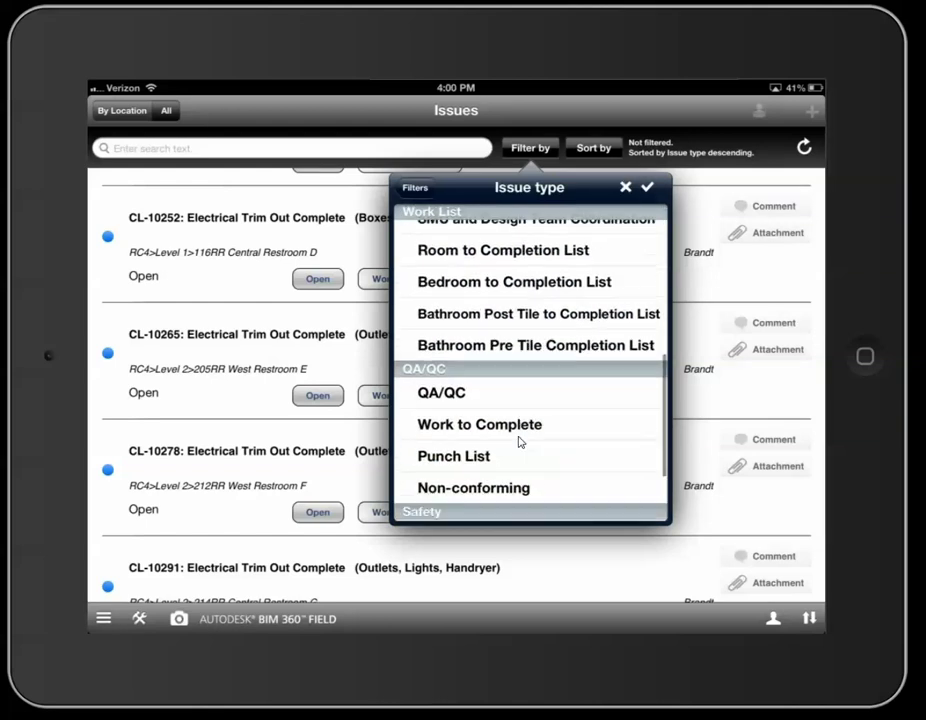
click(447, 397)
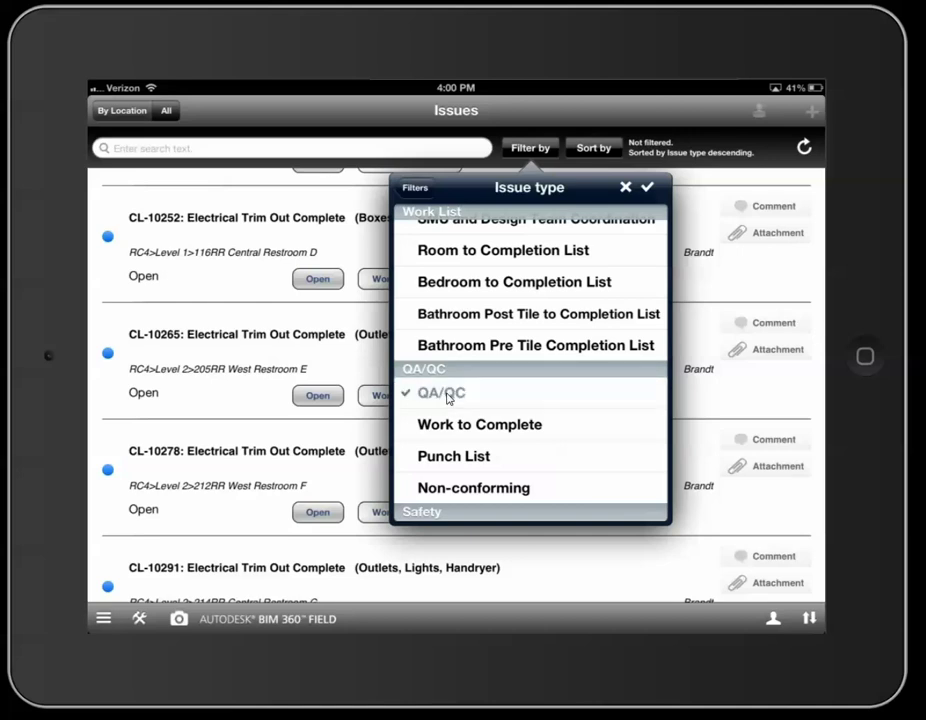
Step: Limit the status filter to Open only and apply the filters to the issues list
click(416, 189)
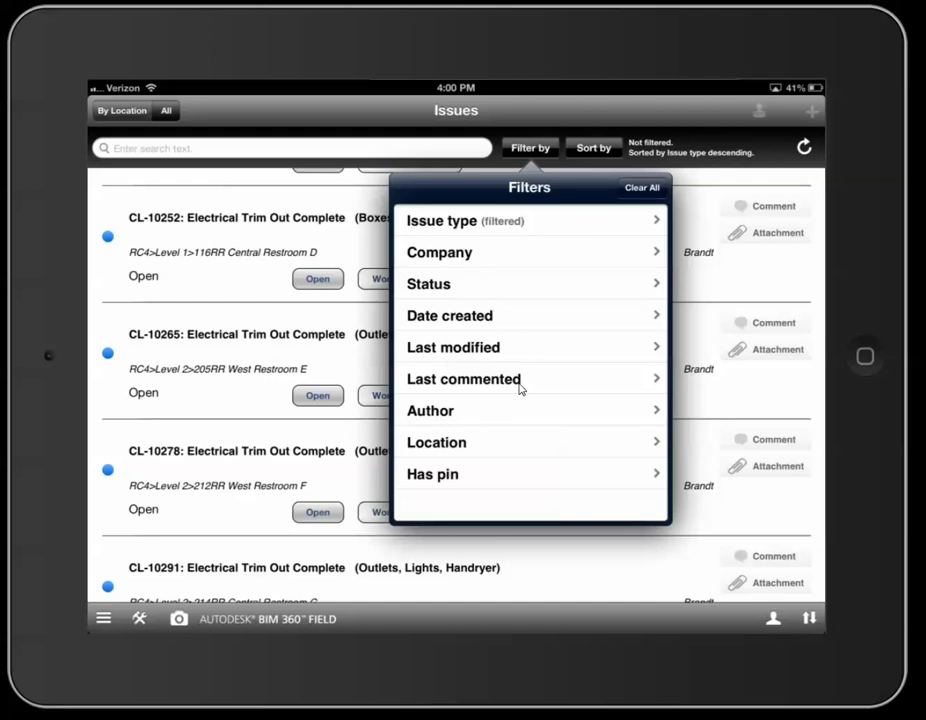
click(469, 289)
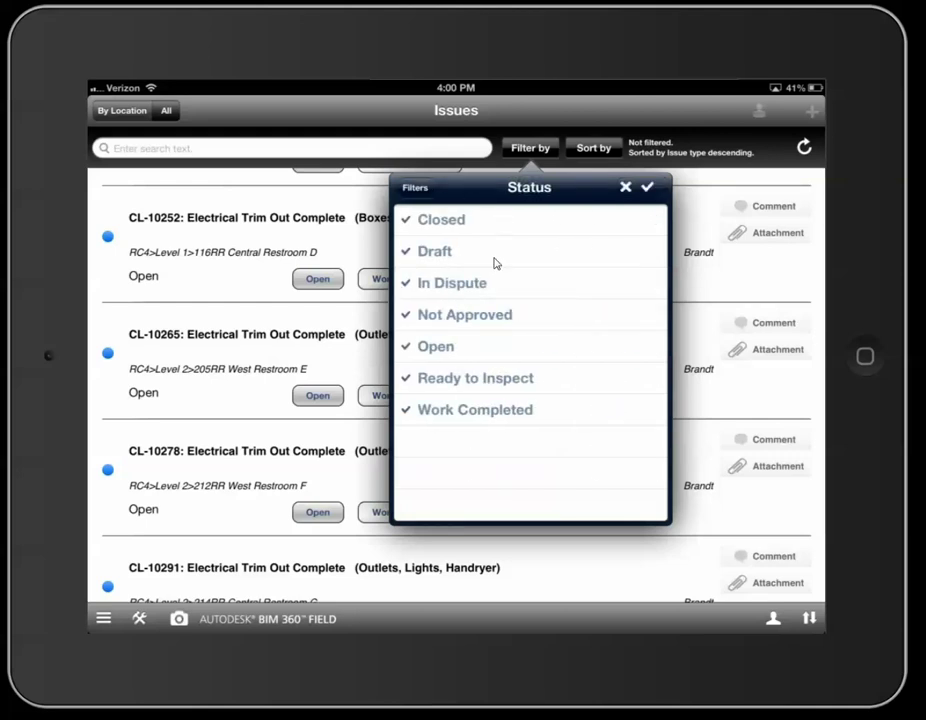
click(626, 188)
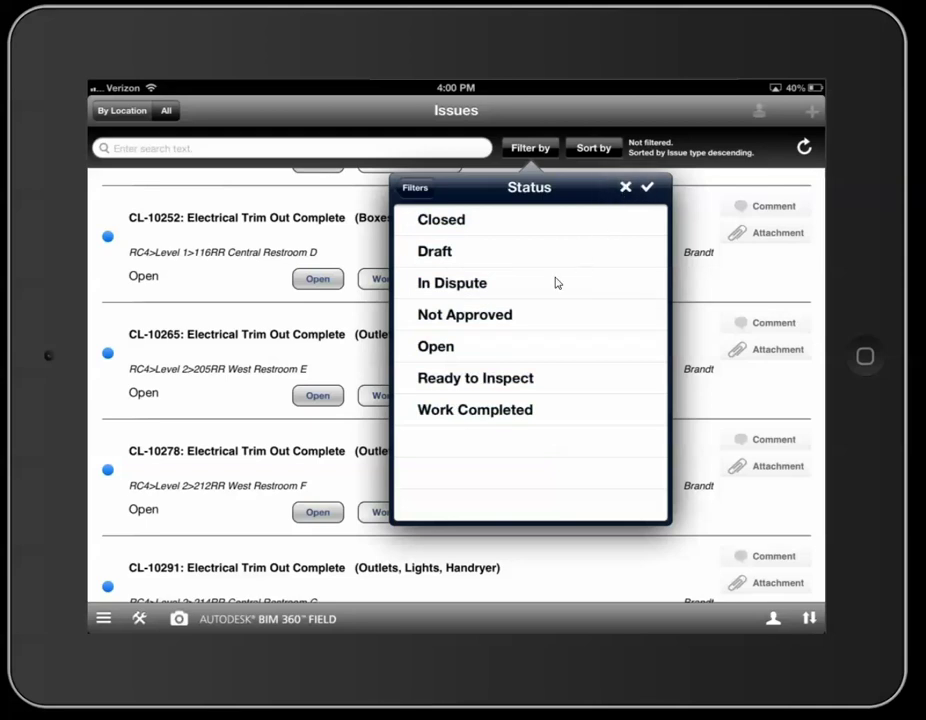
click(494, 350)
click(220, 290)
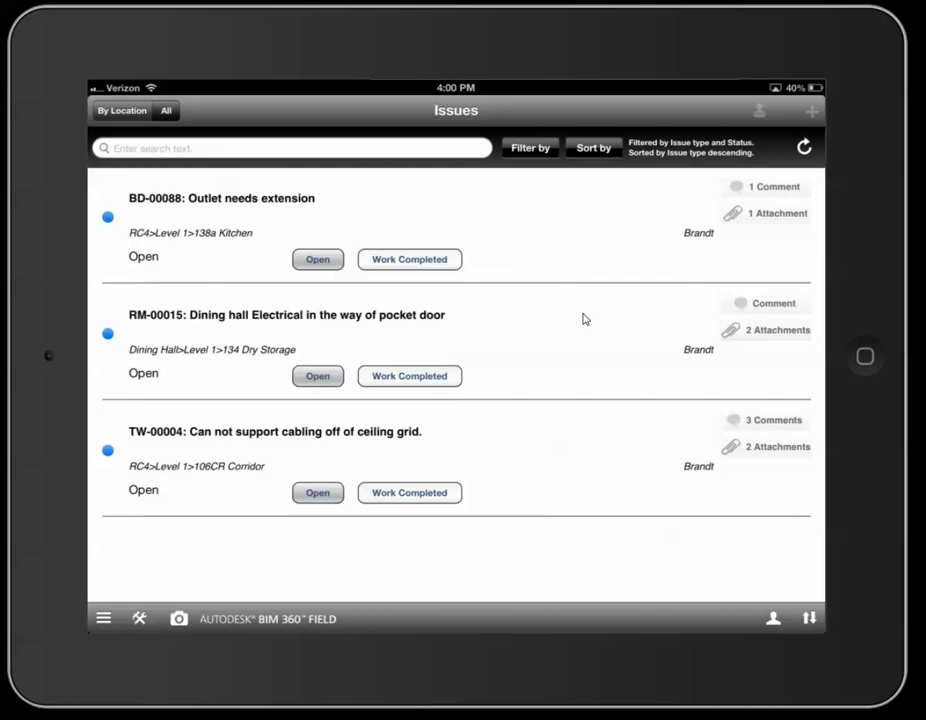
Step: Open the "Outlet needs extension" issue and review its details, from issue type through to location
scroll(585, 318, down, 2)
click(529, 242)
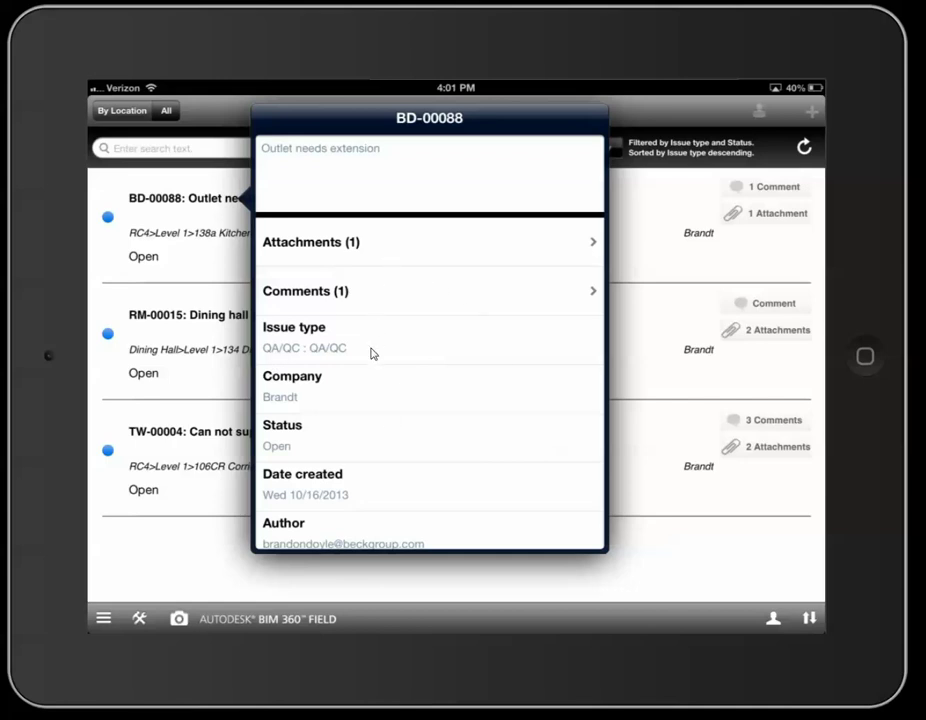
scroll(380, 437, down, 3)
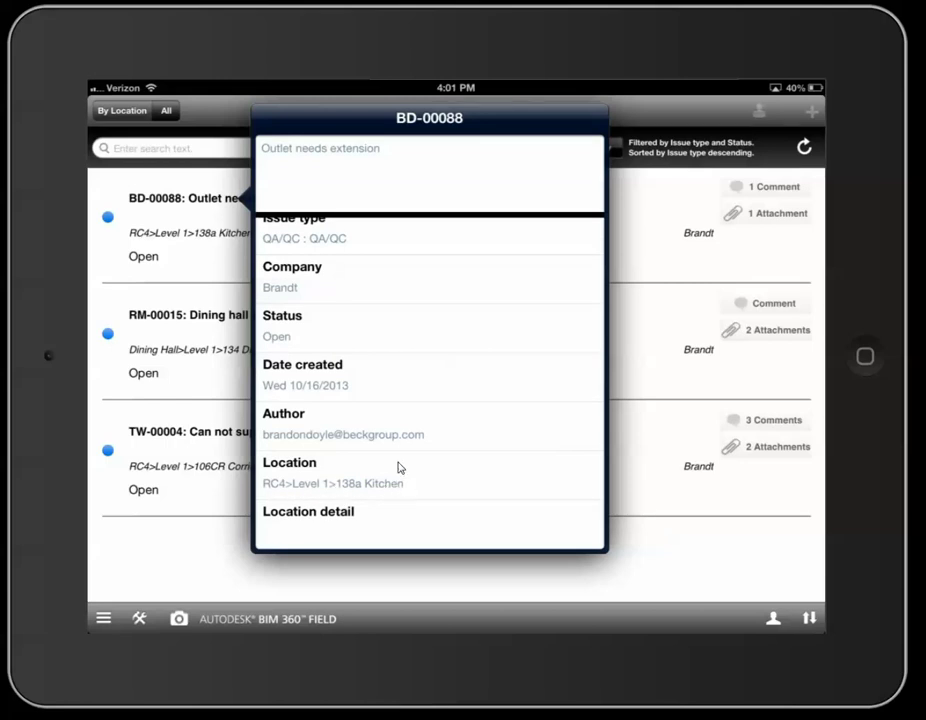
scroll(430, 306, up, 3)
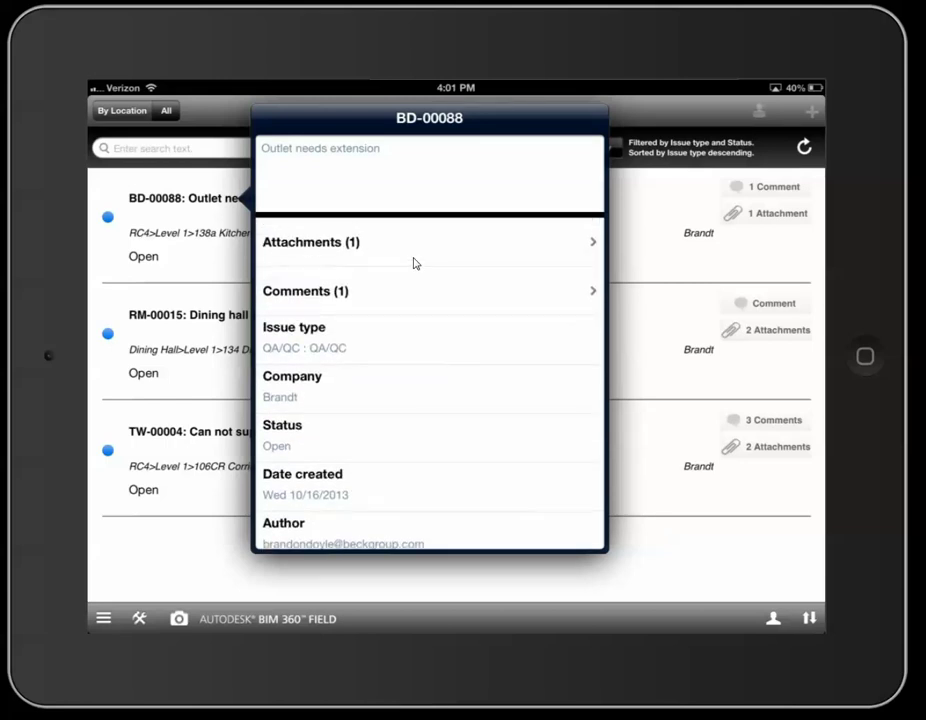
Step: View the photo attached to the outlet issue, check its sharing options, and return to the issue details
click(416, 262)
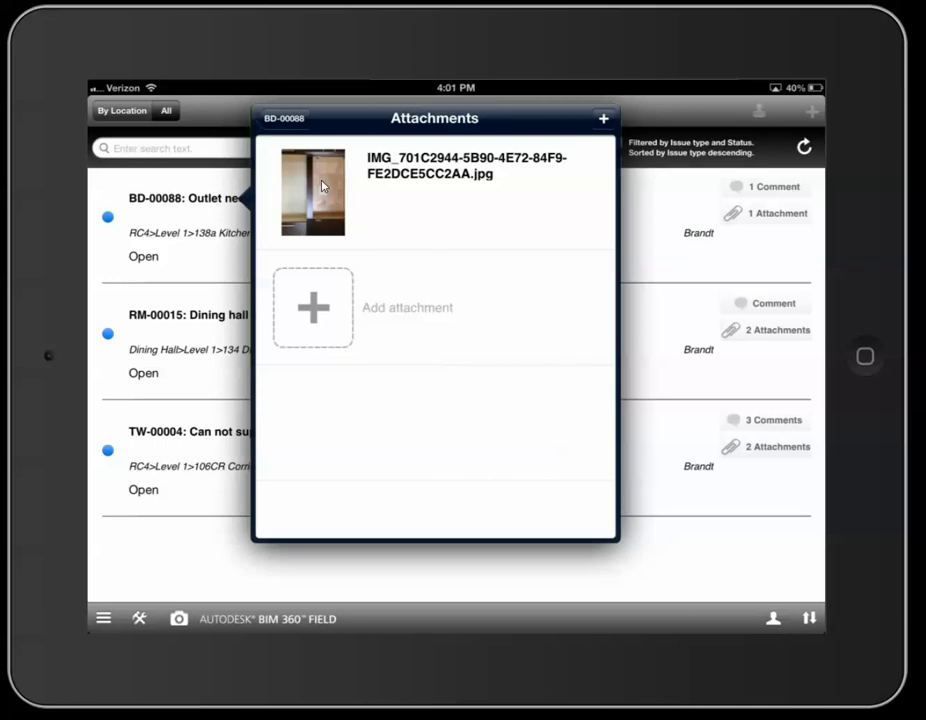
click(322, 188)
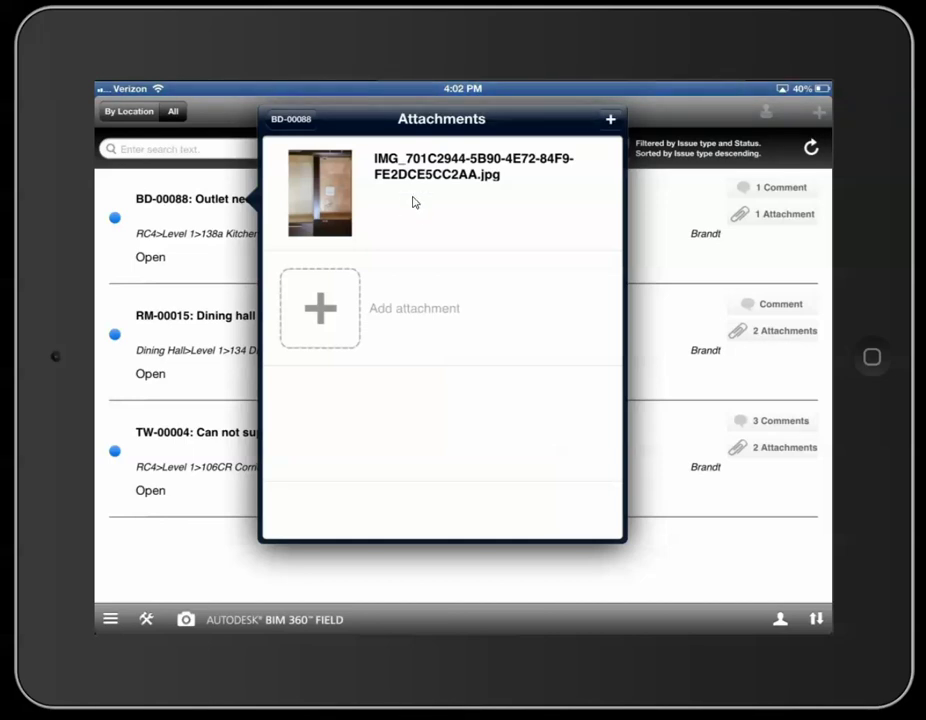
click(414, 200)
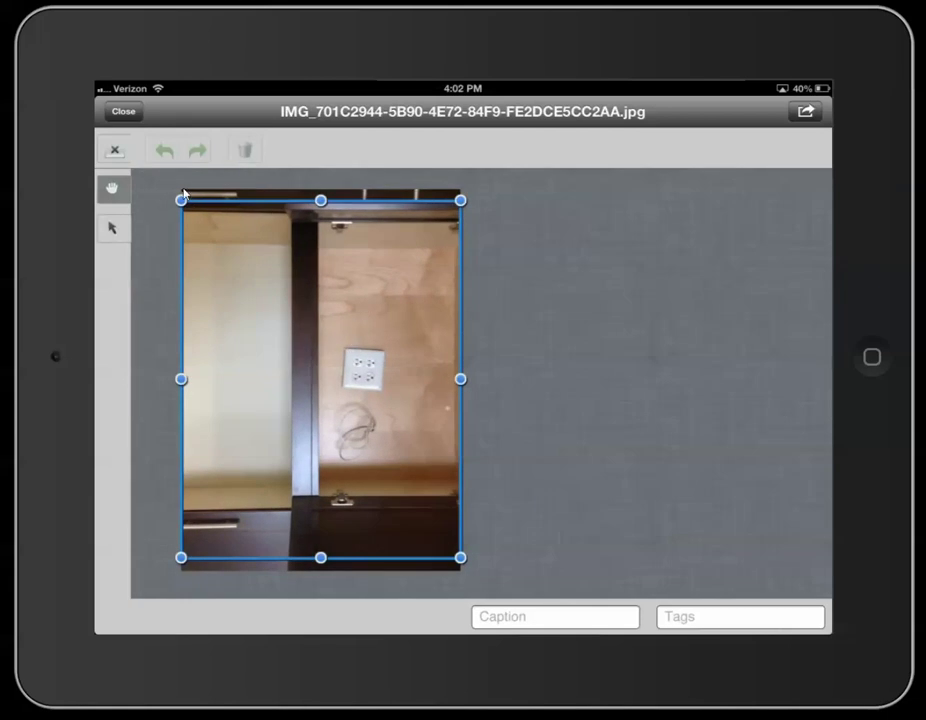
click(806, 113)
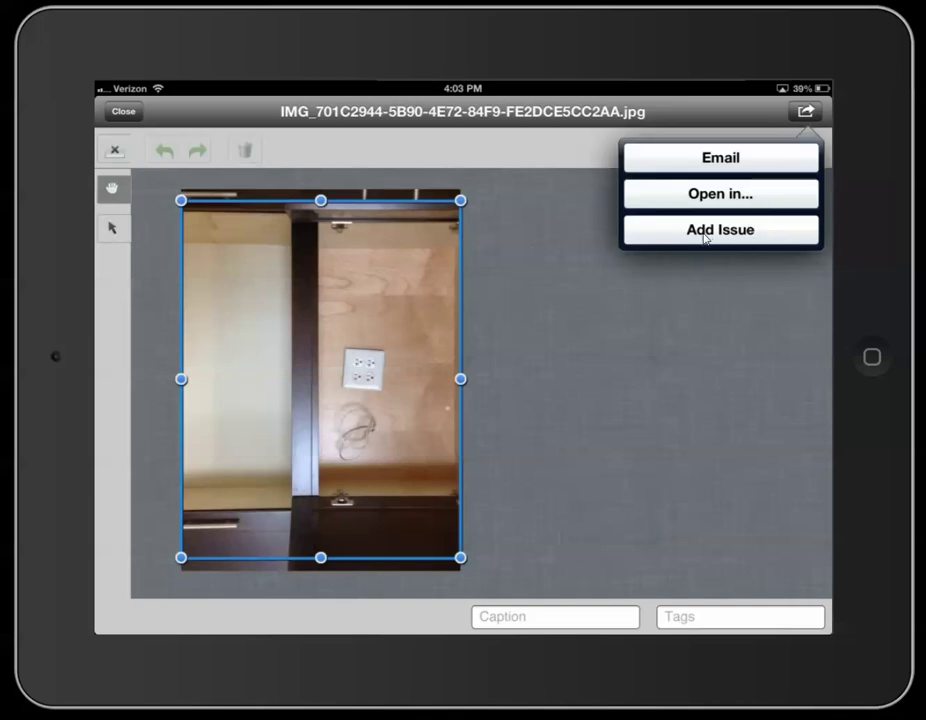
click(123, 117)
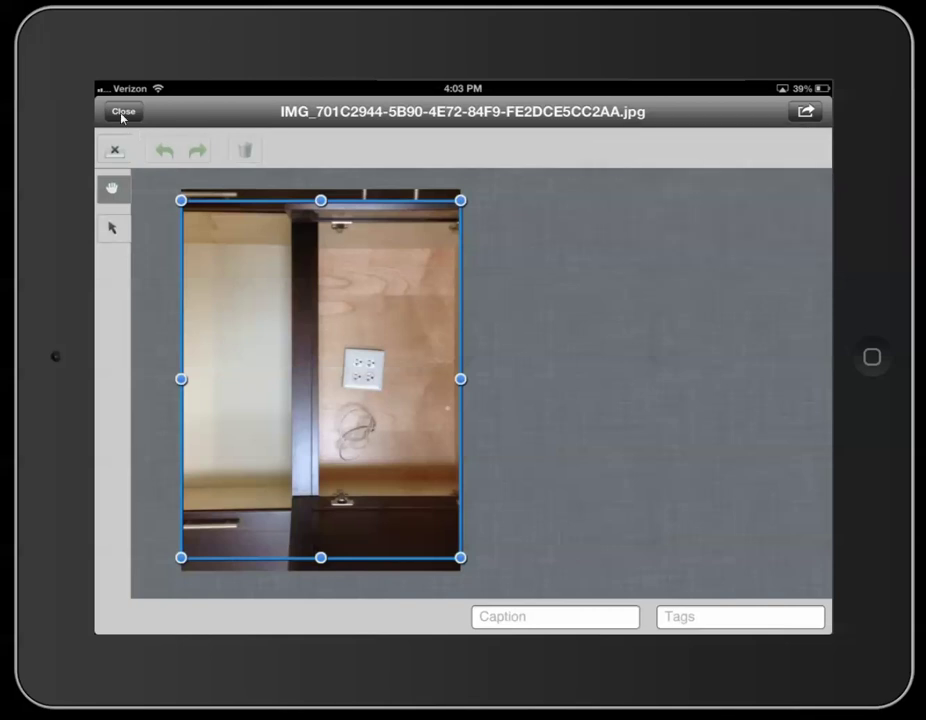
click(123, 112)
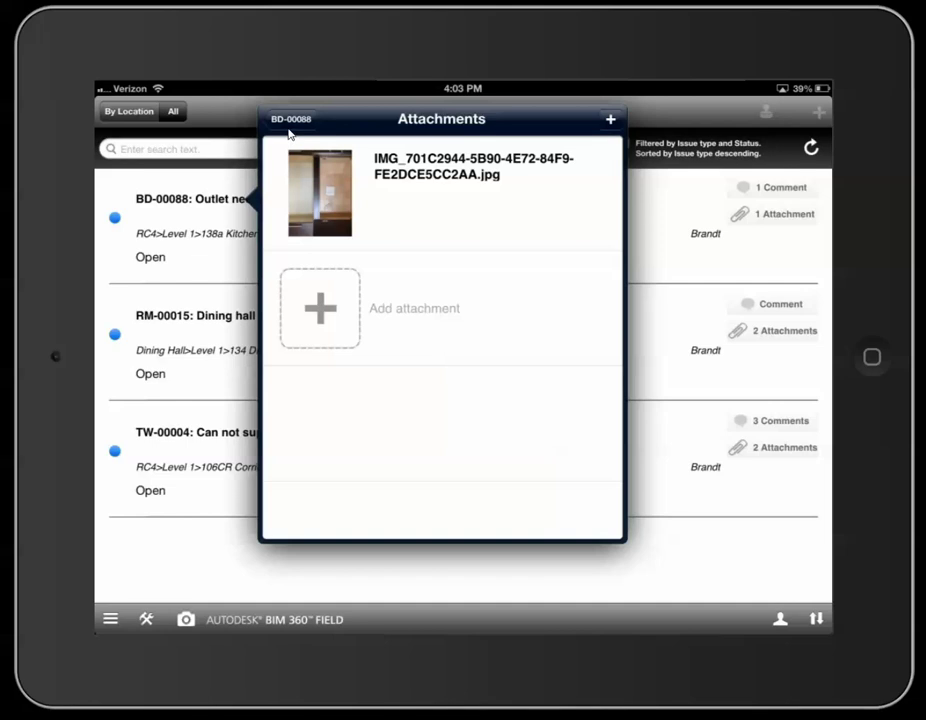
click(291, 120)
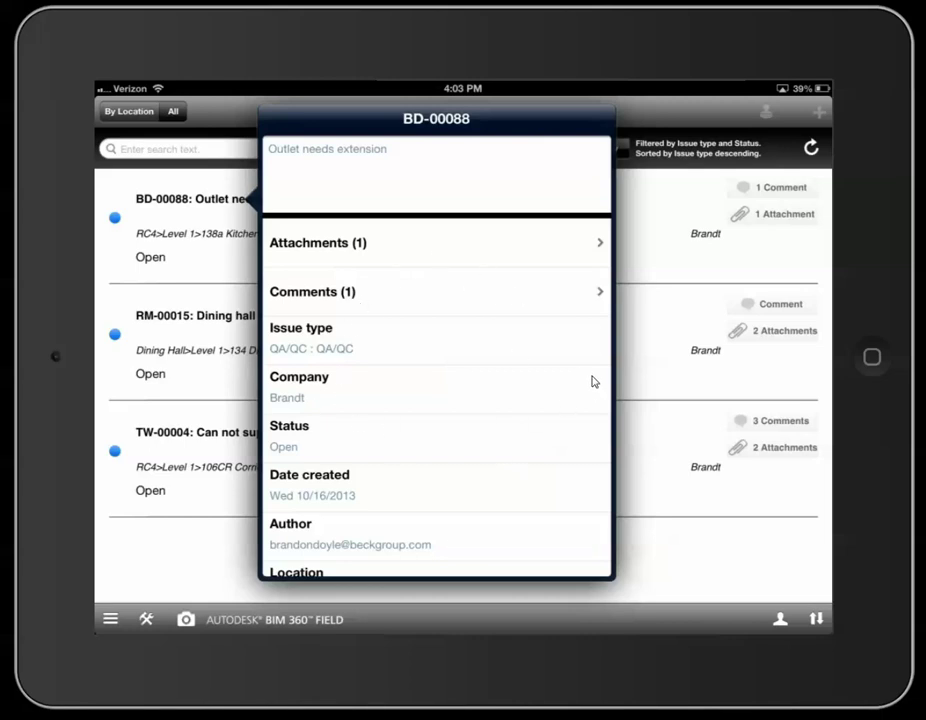
Step: Open the A2.61b.pdf attachment of the "Dining hall Electrical in the way of pocket door" issue
click(222, 337)
click(222, 337)
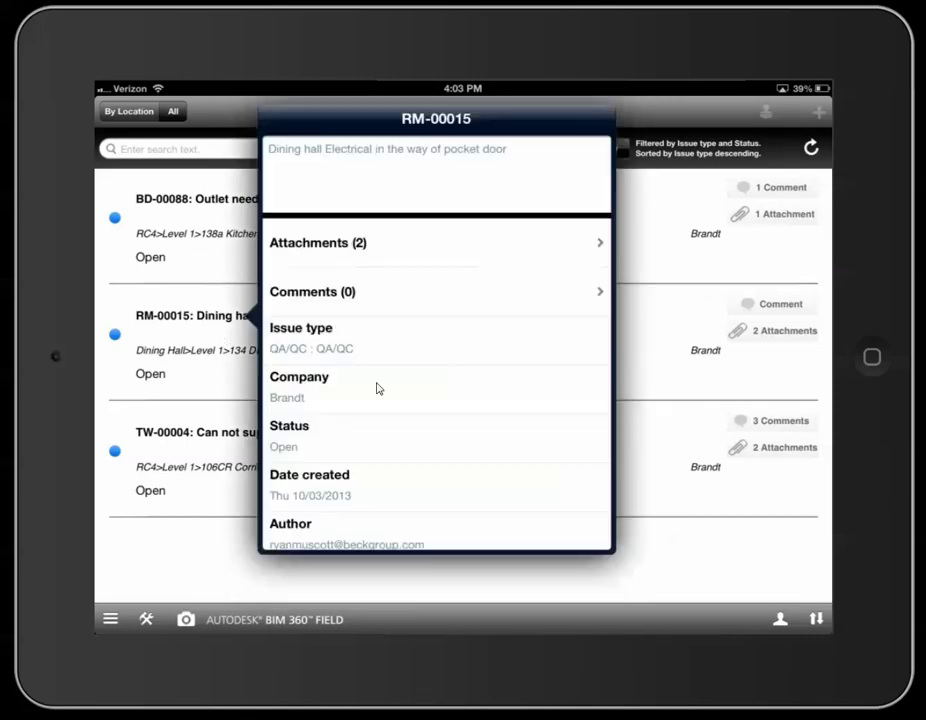
click(405, 252)
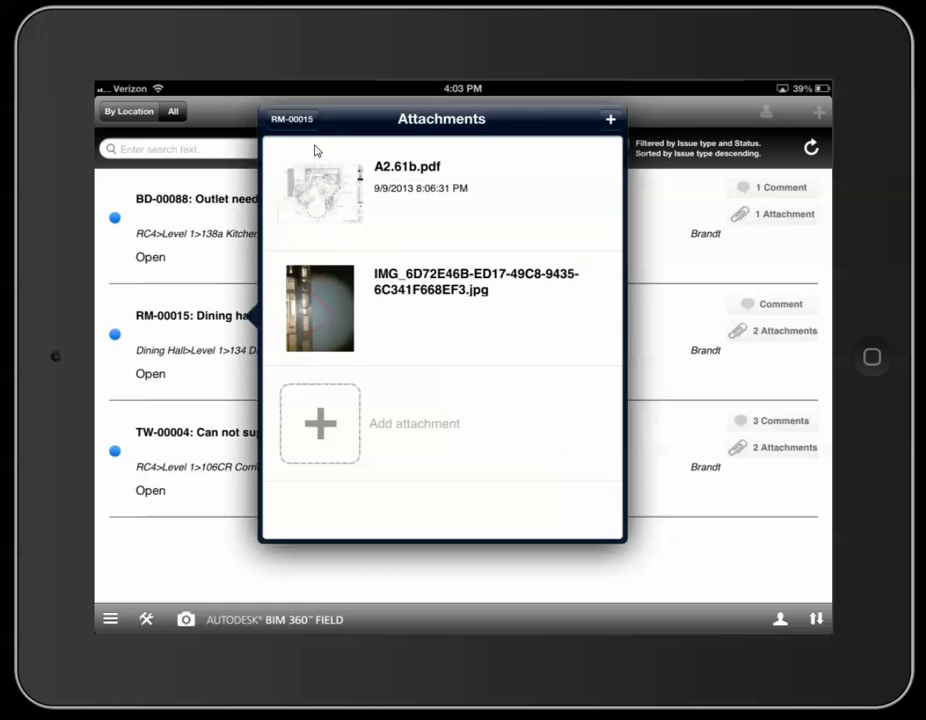
click(323, 186)
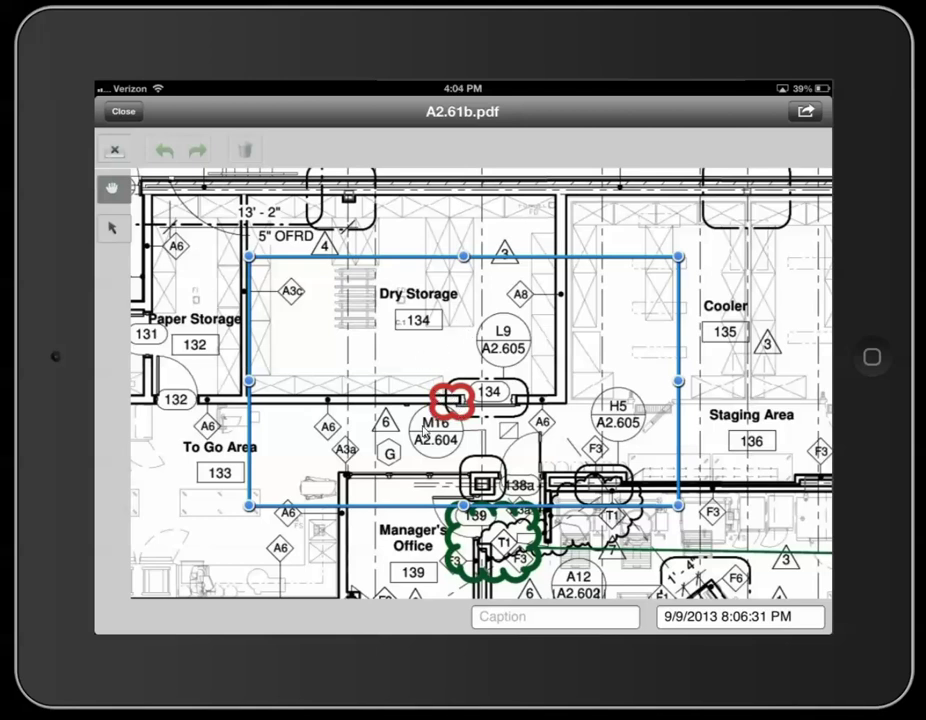
Step: Examine the red cloud markup beside Dry Storage 134 on the drawing, then close it and return to the issues list
scroll(472, 294, down, 5)
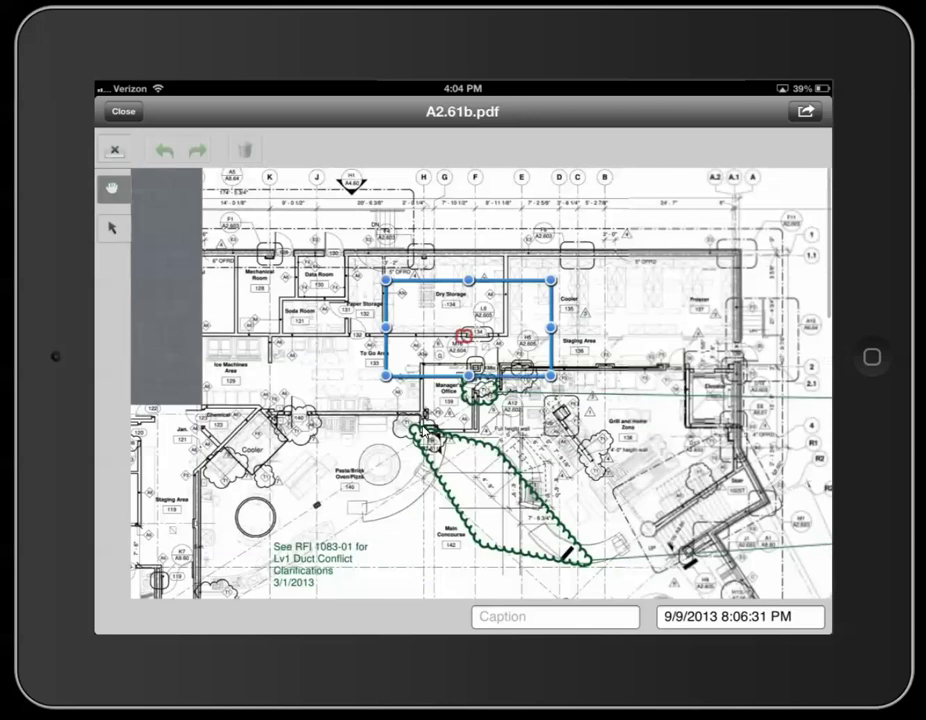
click(463, 300)
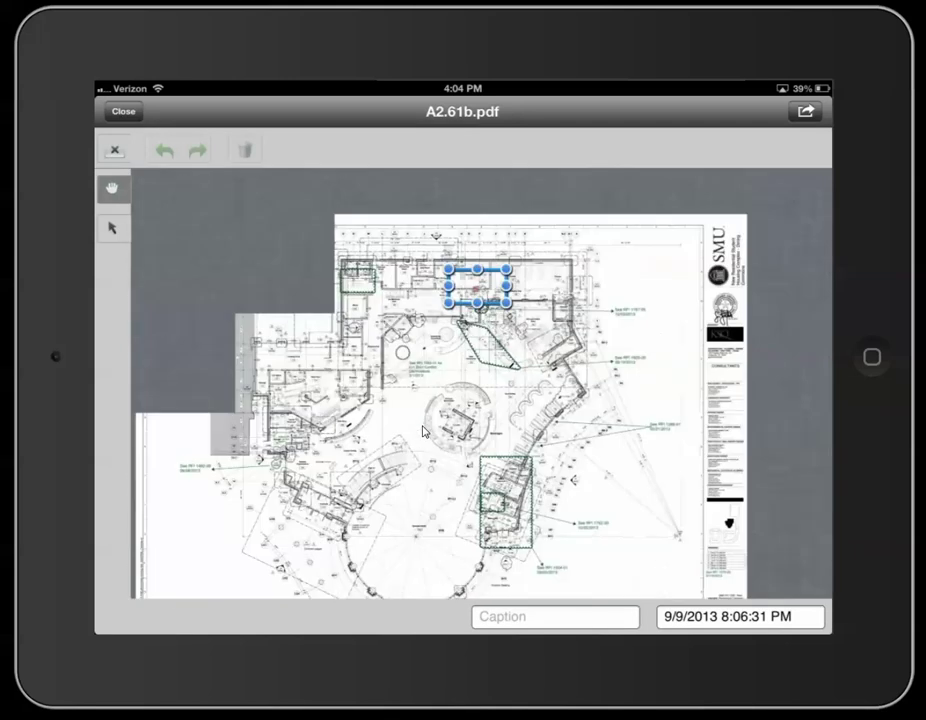
double_click(463, 300)
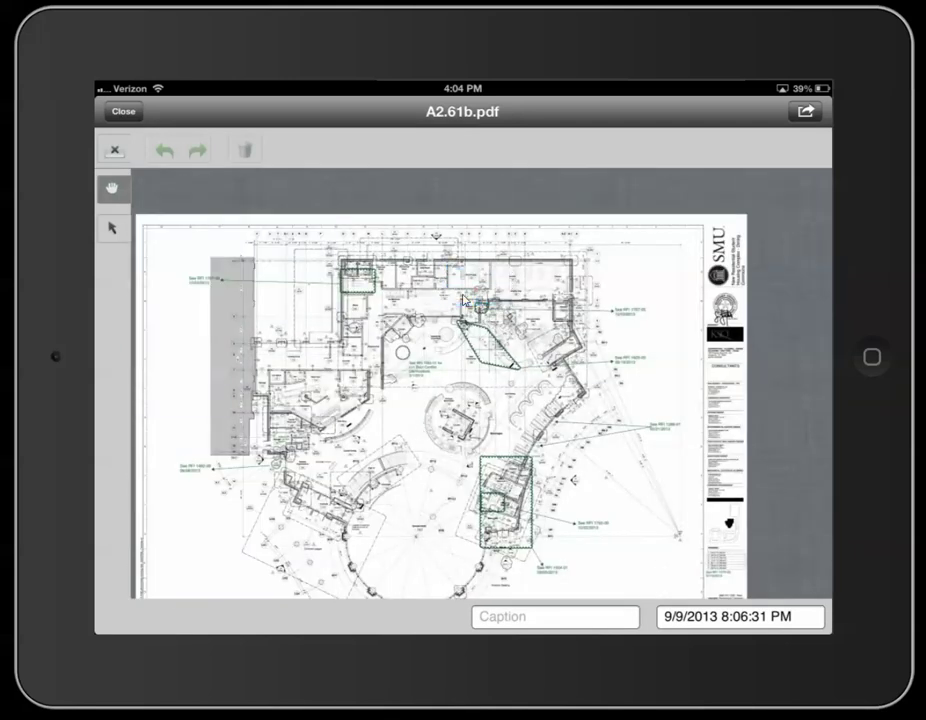
click(460, 300)
double_click(457, 300)
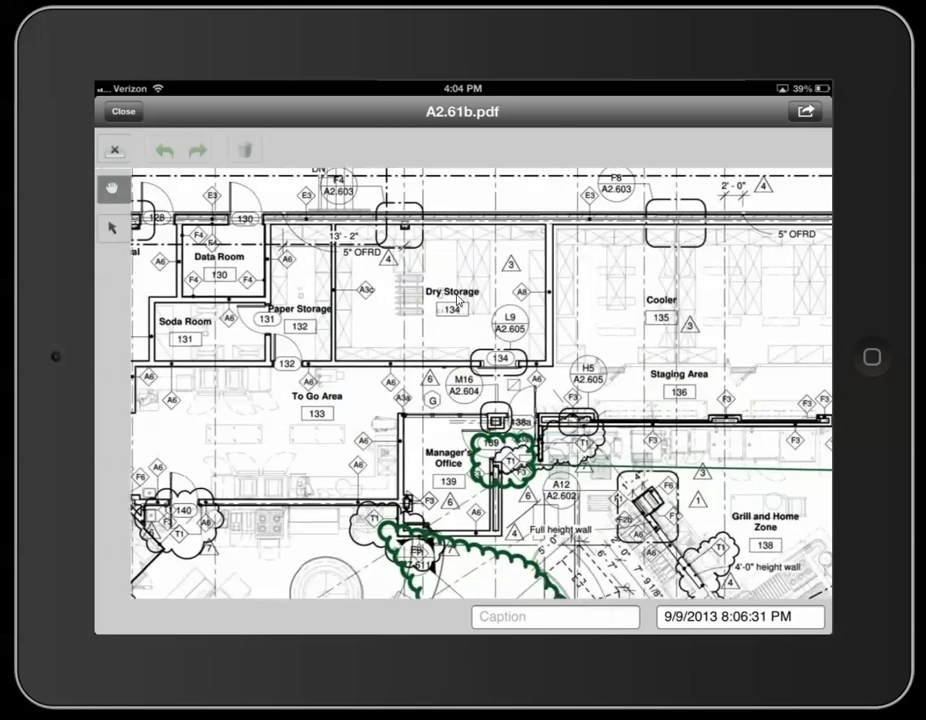
click(472, 358)
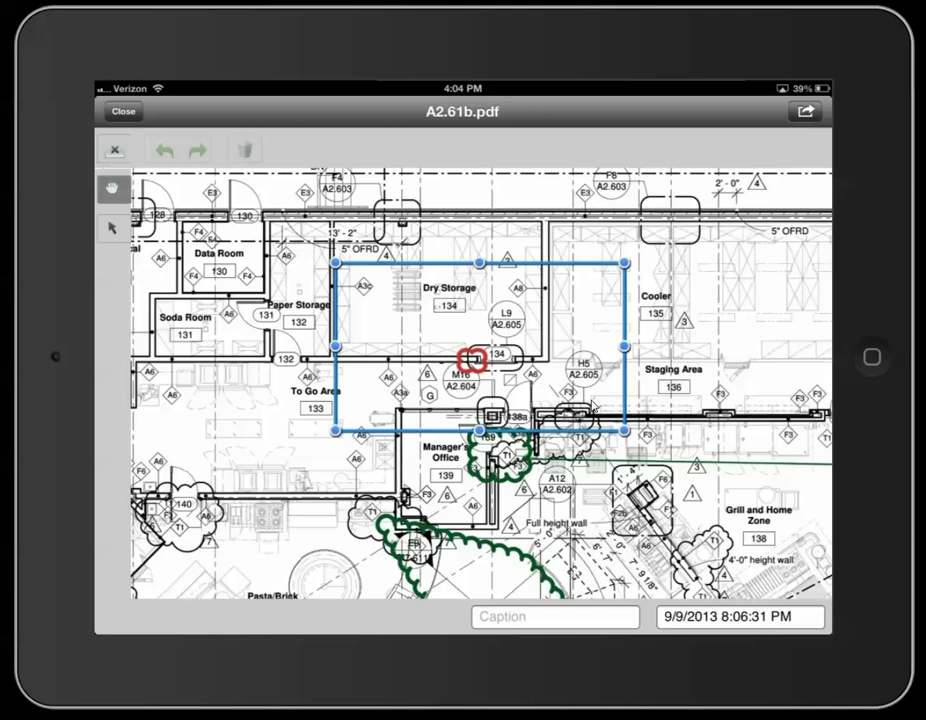
scroll(580, 394, up, 5)
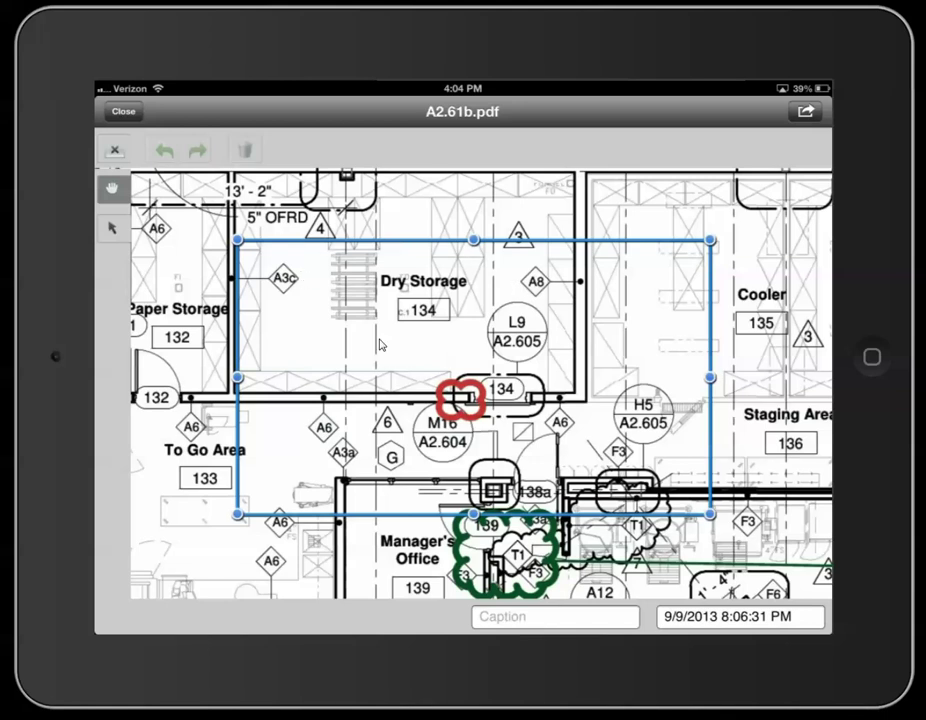
click(122, 113)
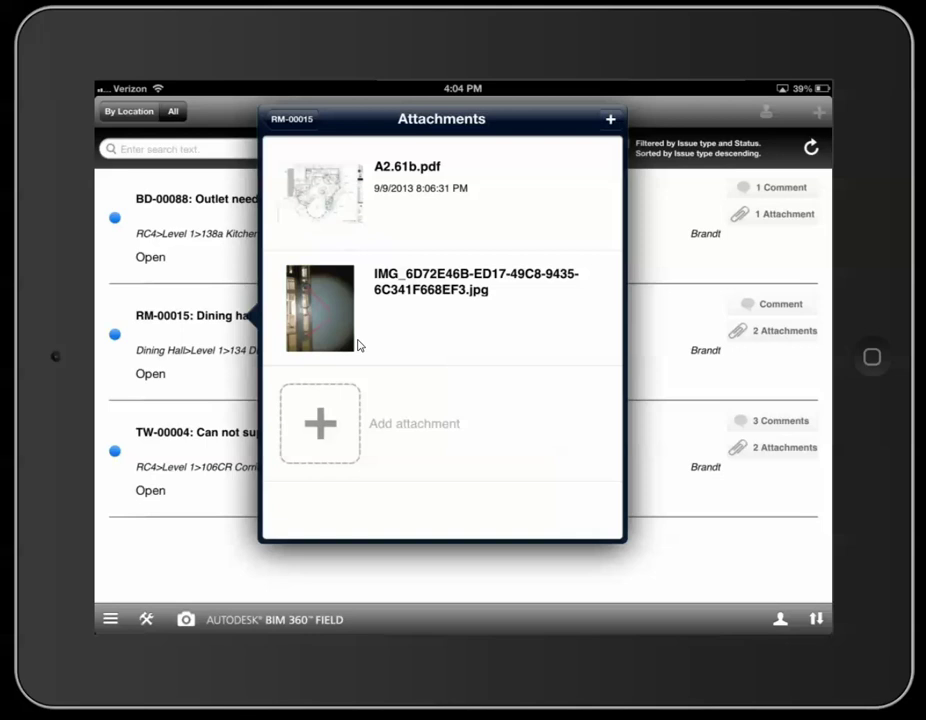
click(292, 119)
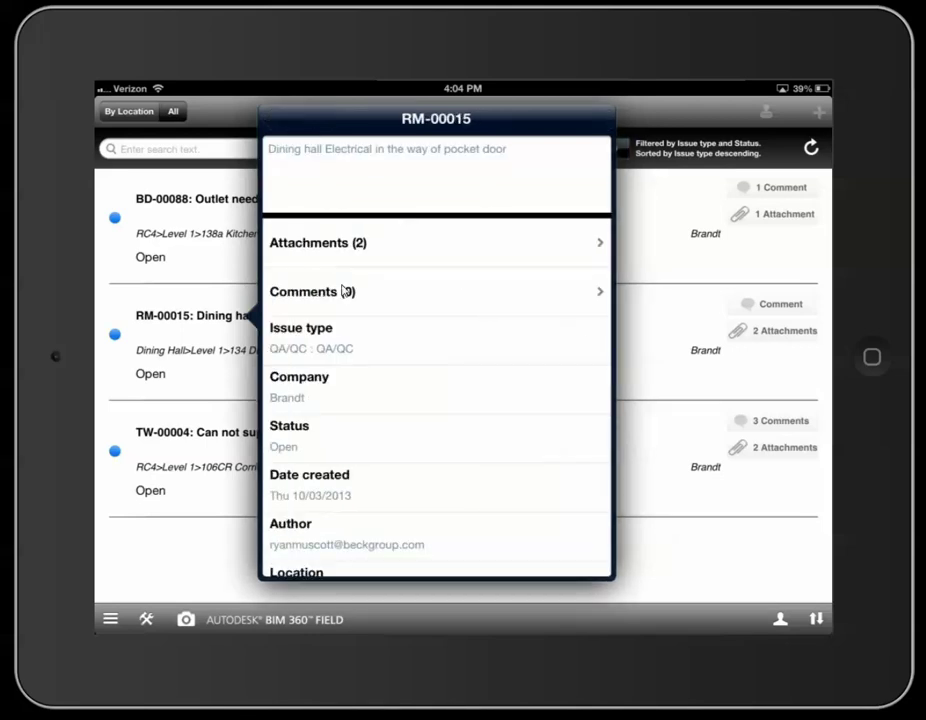
click(639, 341)
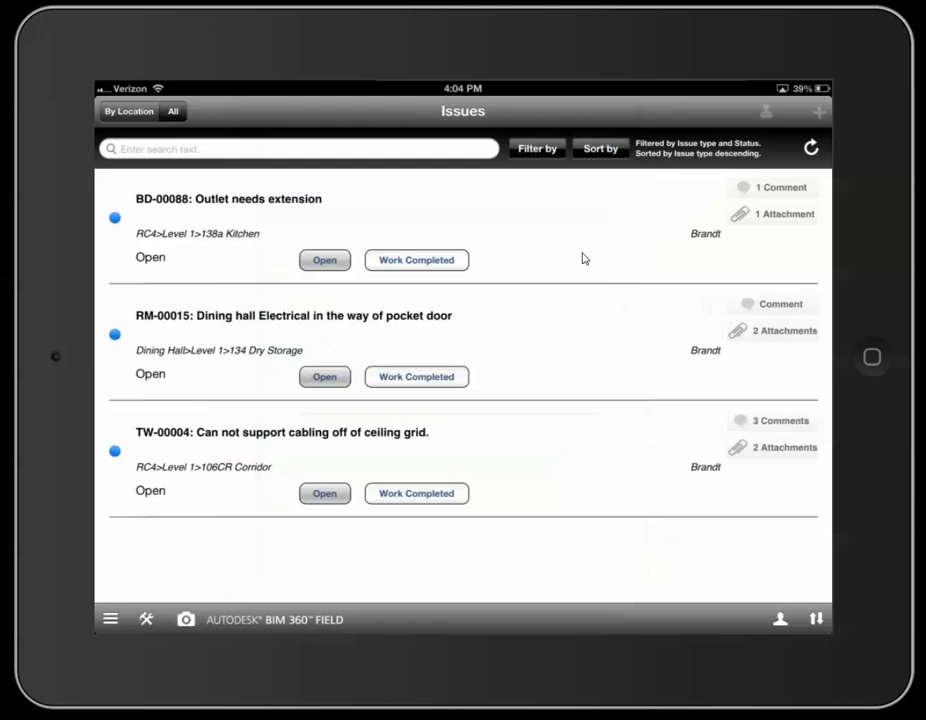
Step: Add a location filter to the issues list for RC4
click(536, 149)
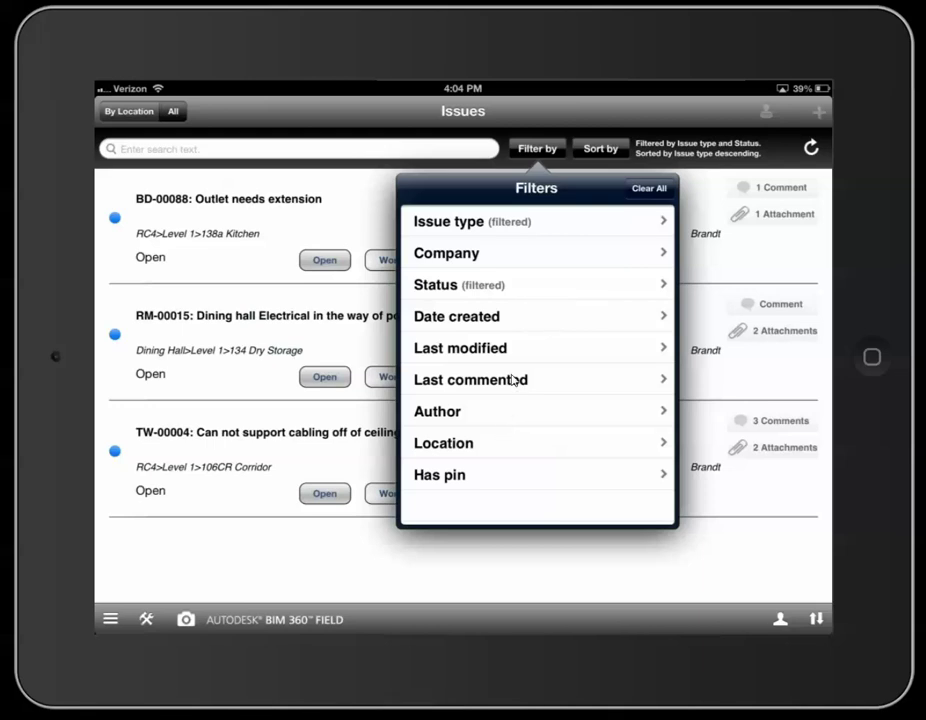
click(509, 447)
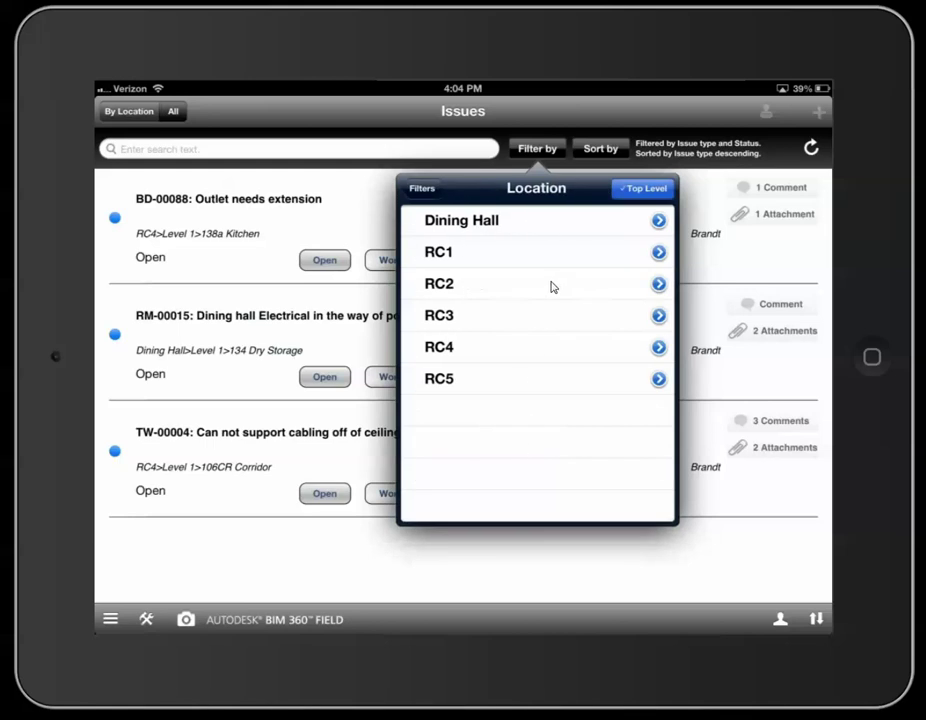
click(517, 350)
click(213, 284)
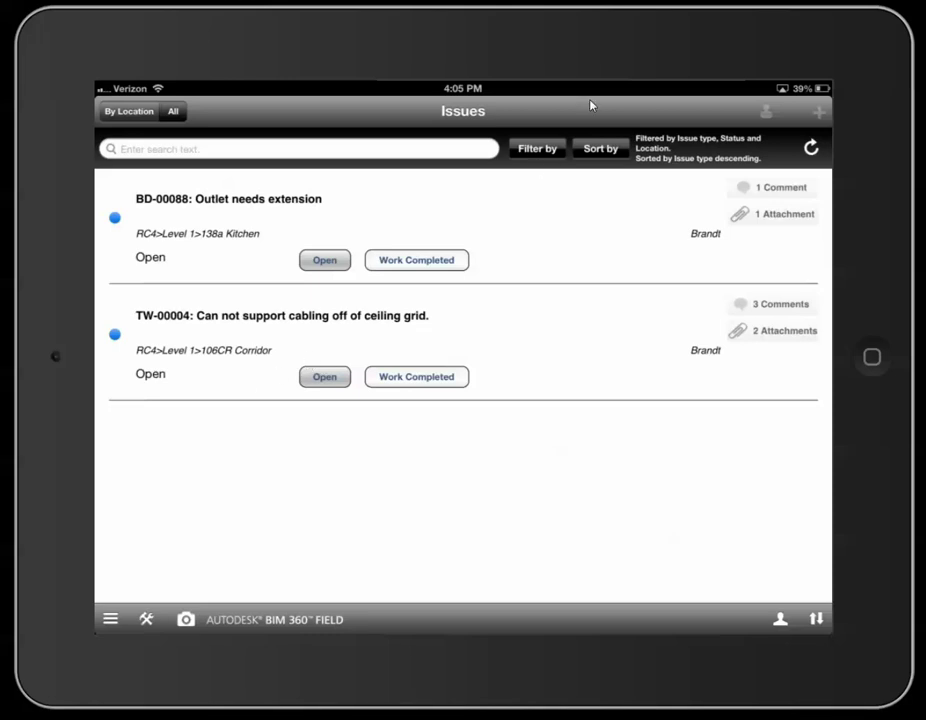
Step: Narrow the location filter to Level 2 of RC4 and view the resulting issues list
click(529, 150)
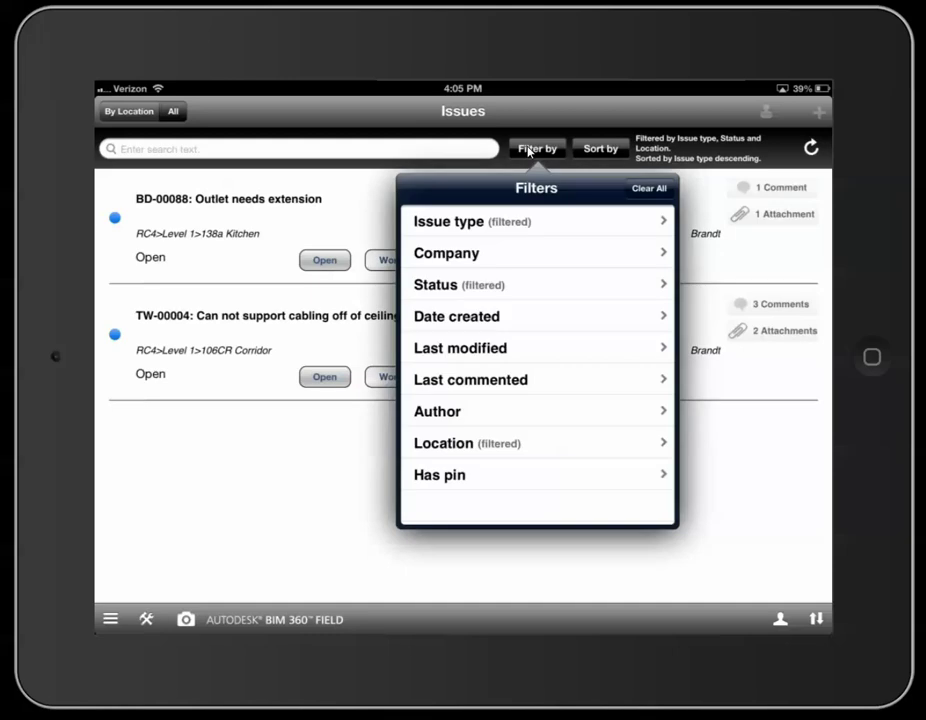
click(502, 446)
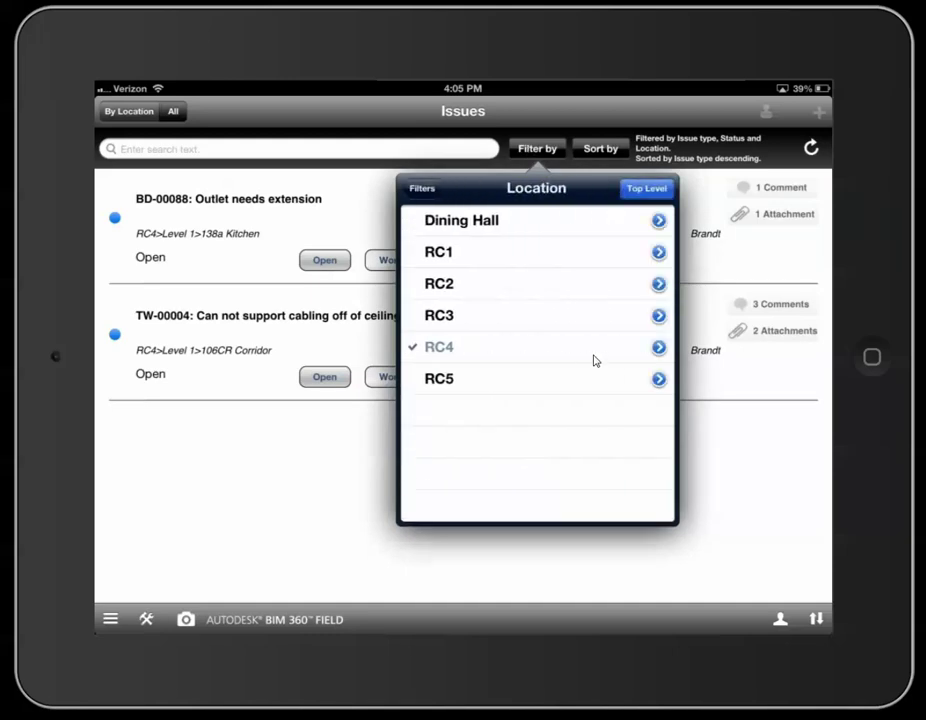
click(658, 348)
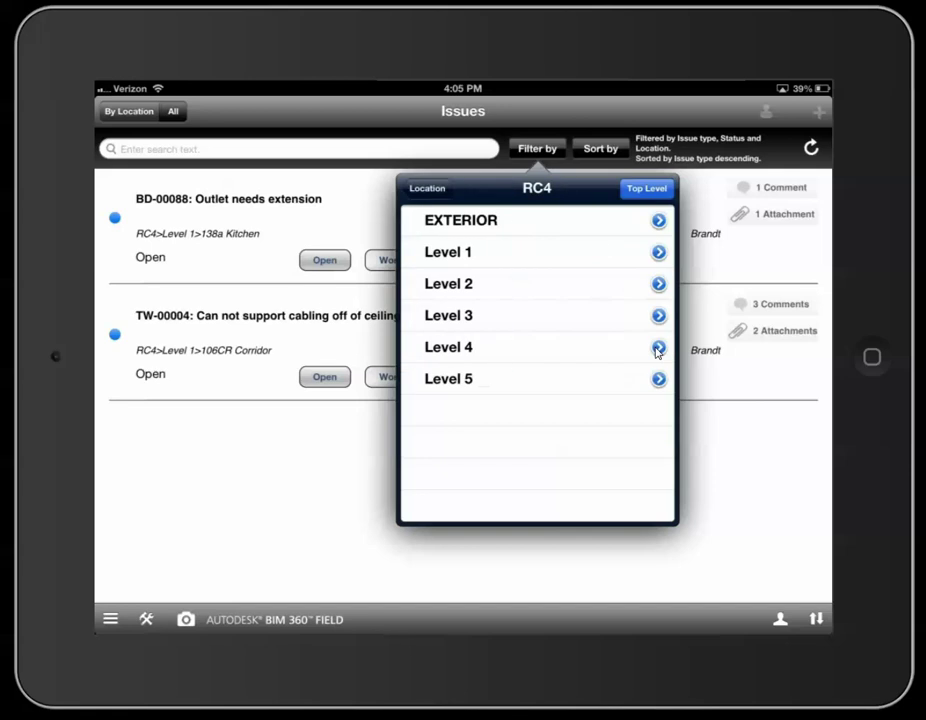
click(561, 285)
click(215, 486)
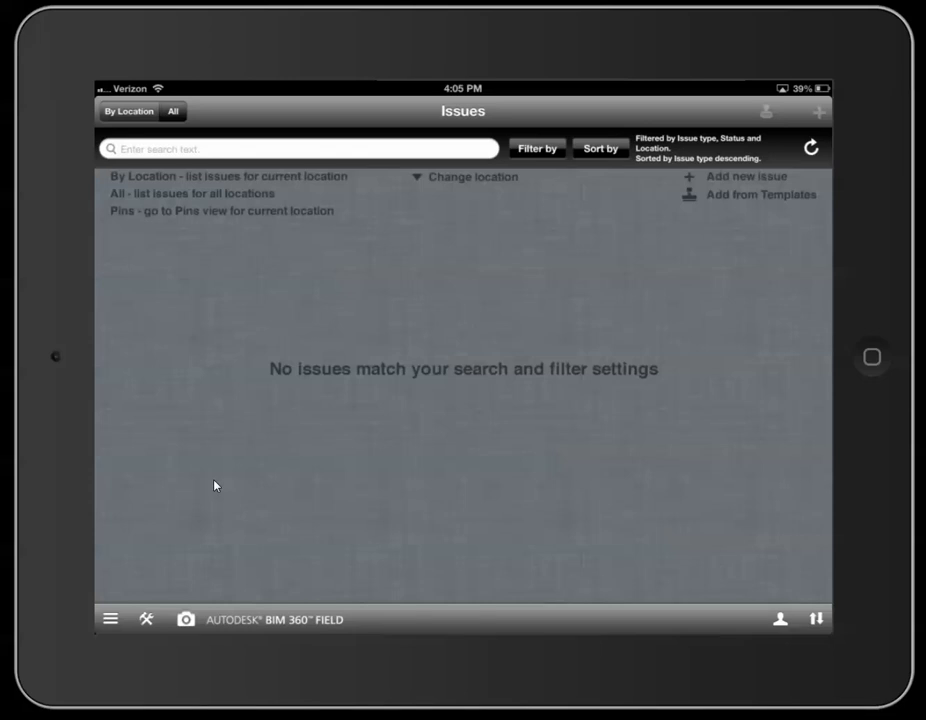
Step: Change the location filter to Level 3 of RC4 and view the resulting issues list
click(549, 150)
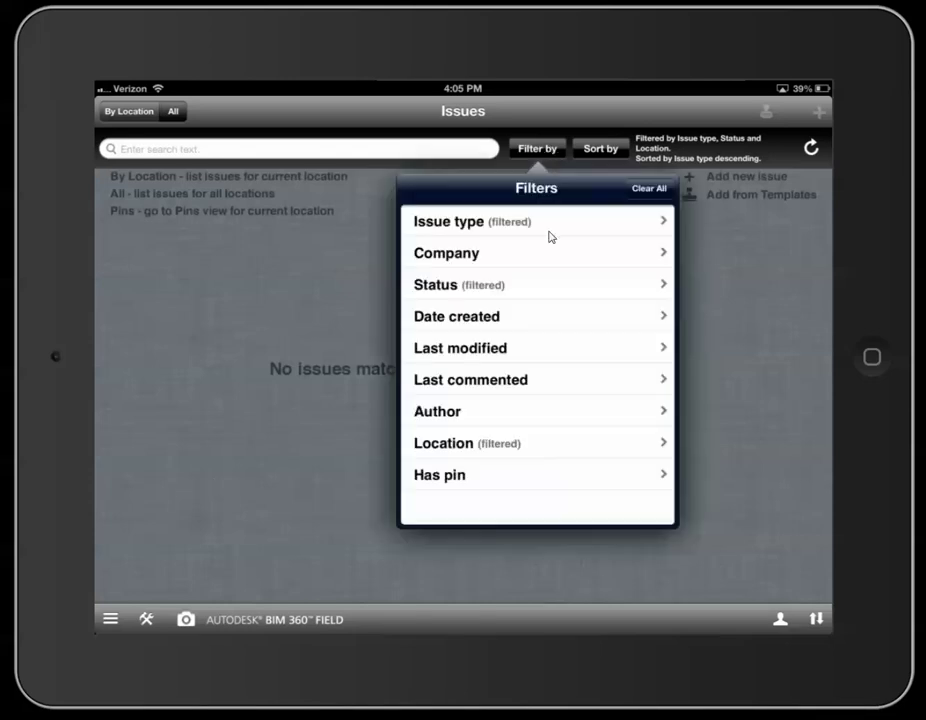
click(497, 449)
click(505, 345)
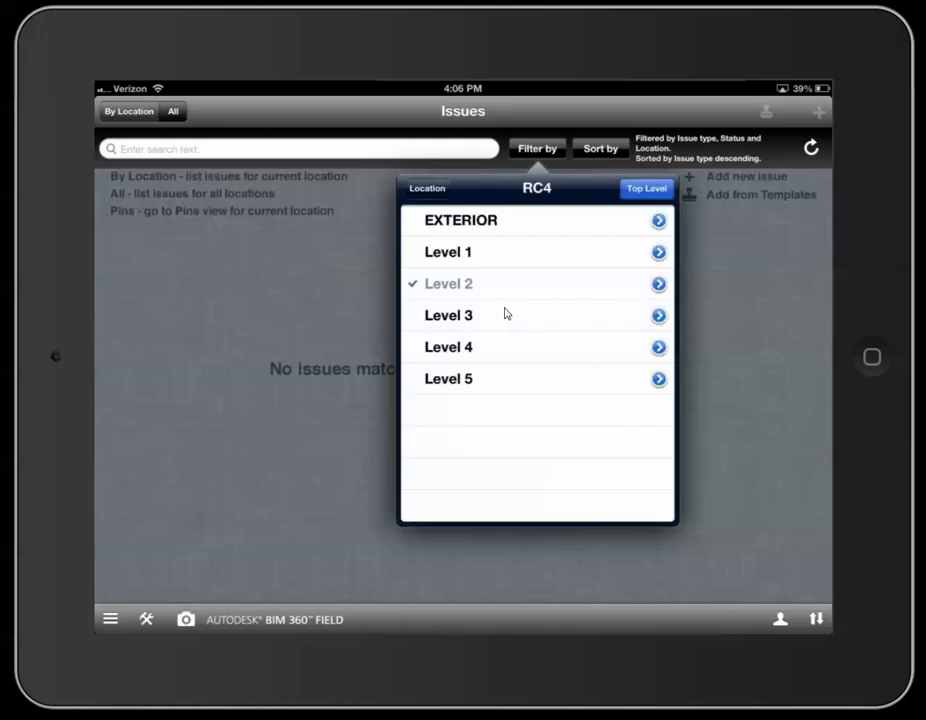
click(505, 314)
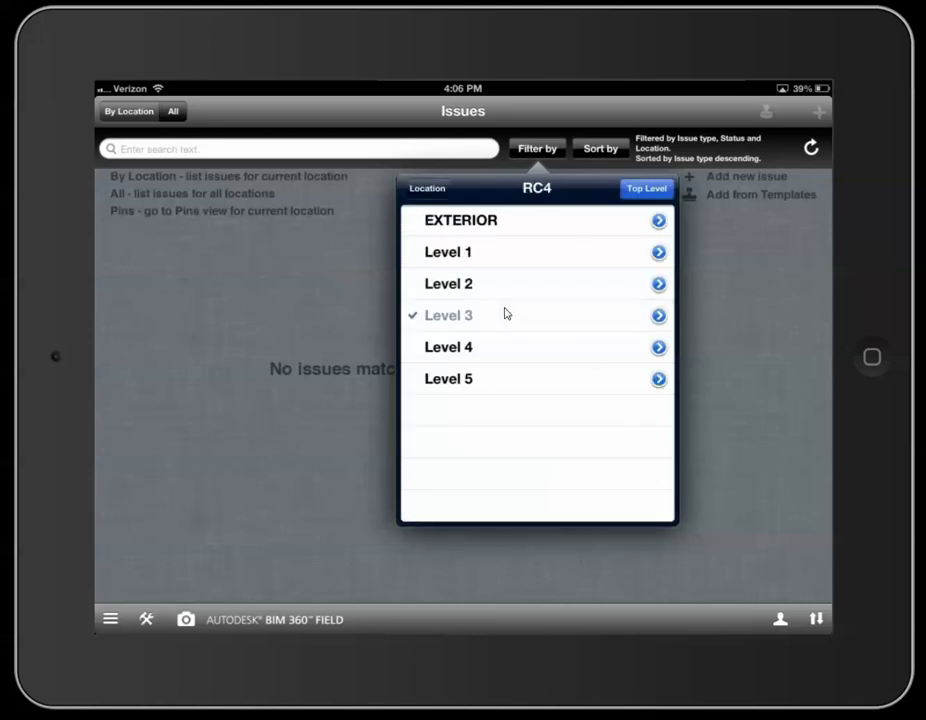
click(341, 353)
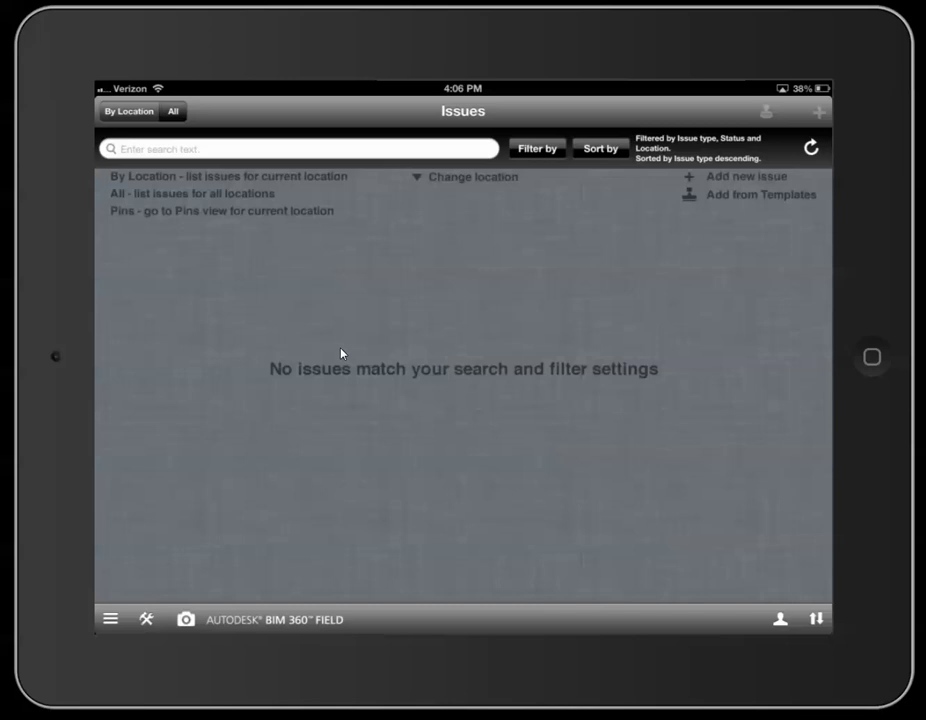
Step: Clear all issue filters and return to the full issues list
click(533, 150)
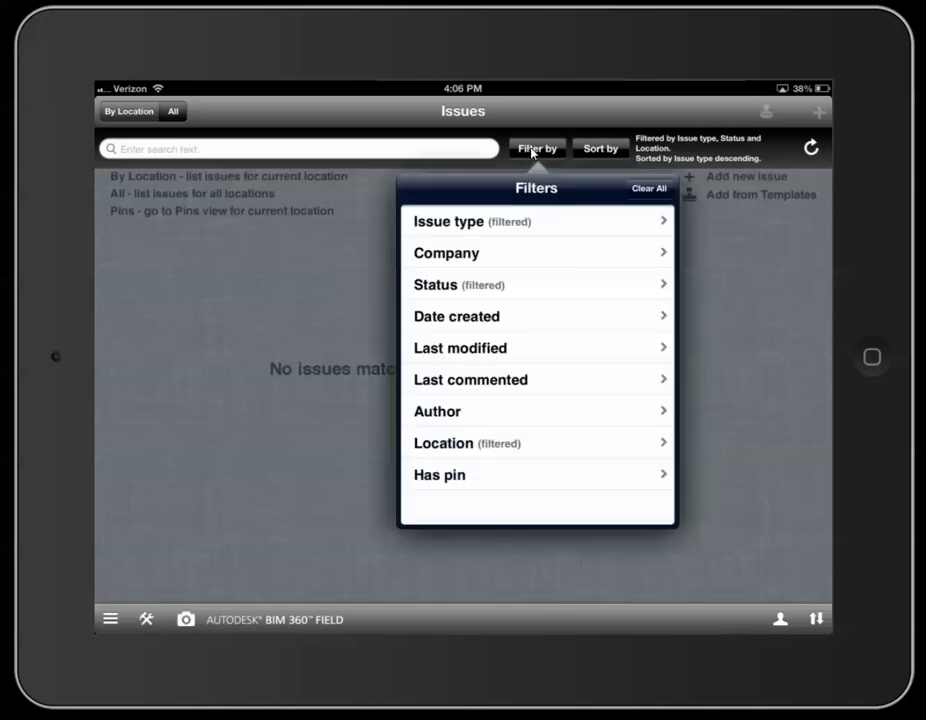
click(644, 195)
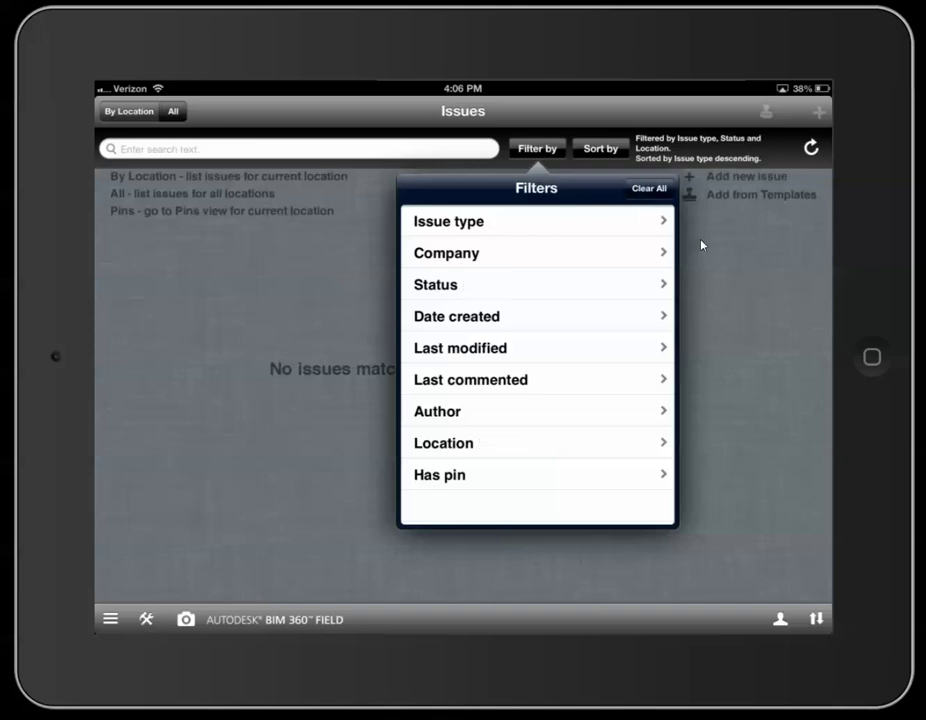
click(293, 349)
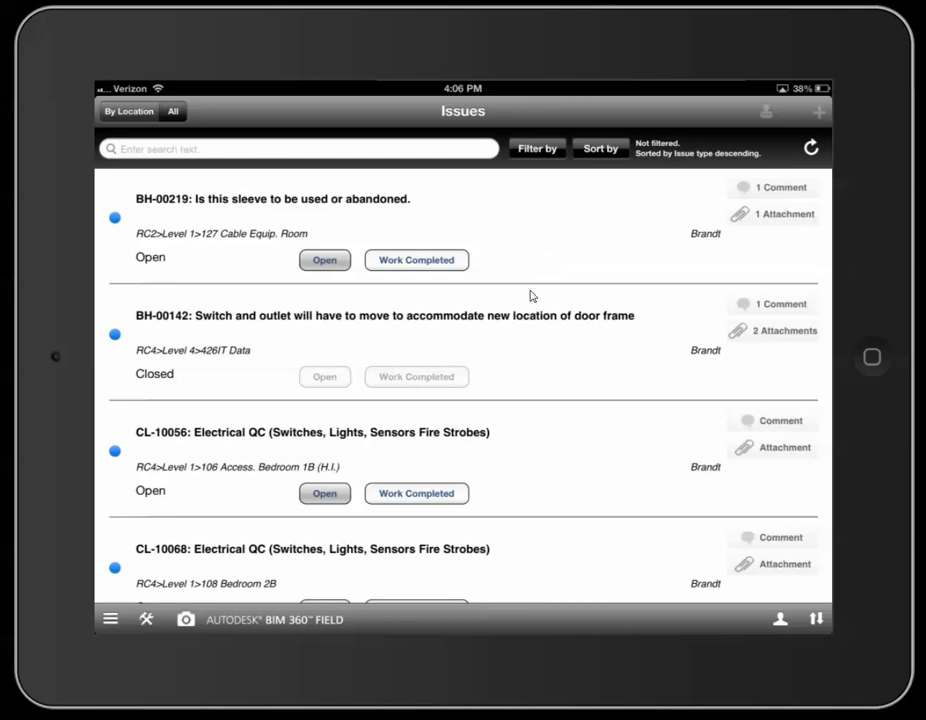
Step: Browse the unfiltered issues, check the available filter categories, and switch the list to By Location
scroll(531, 277, down, 2)
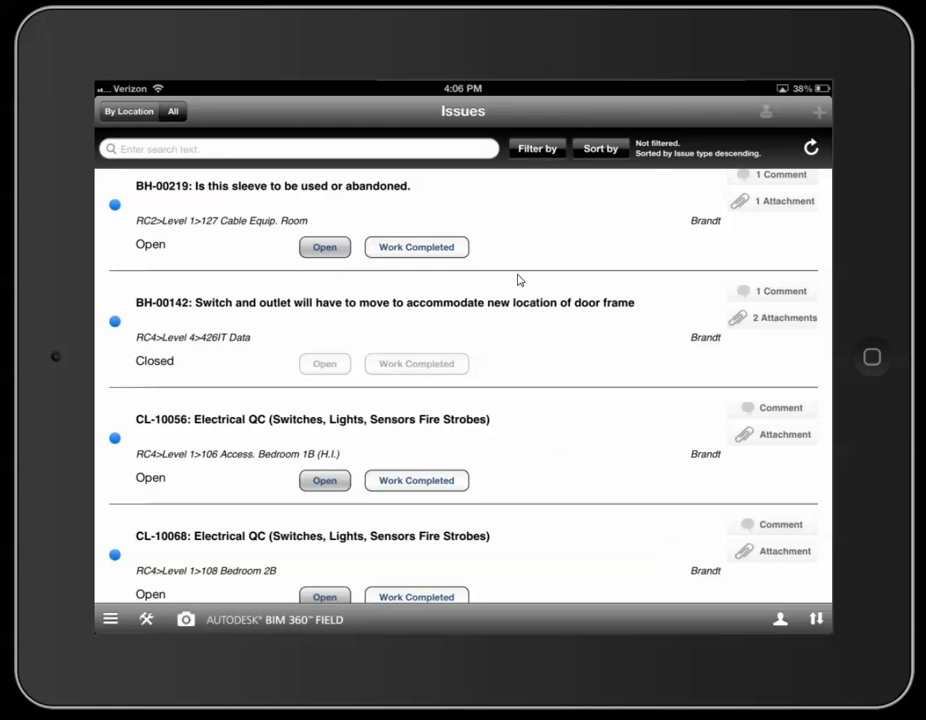
drag(519, 277, 533, 160)
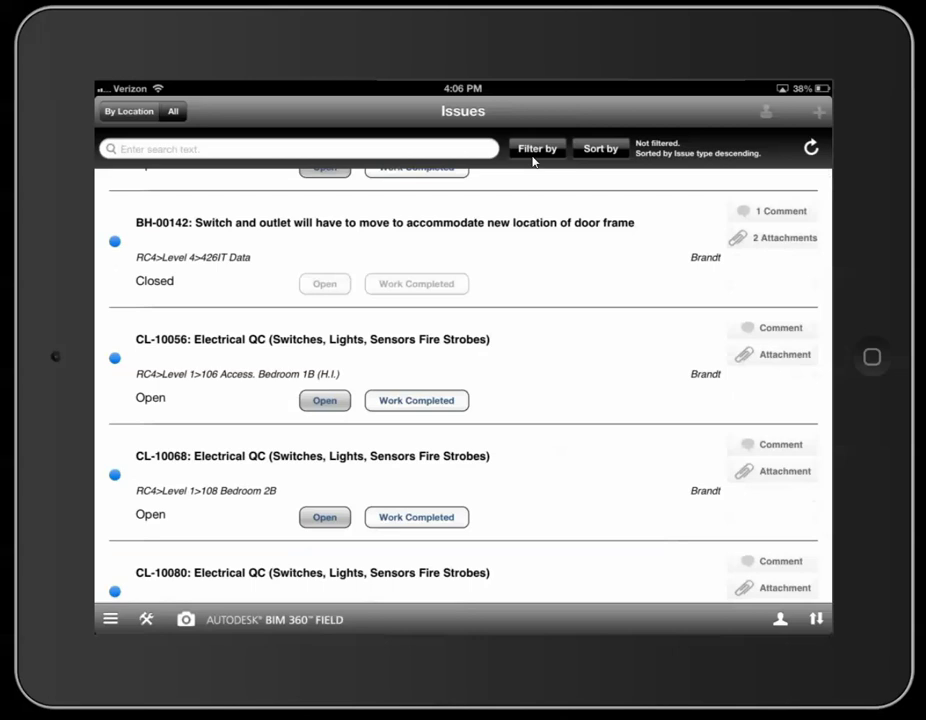
click(537, 149)
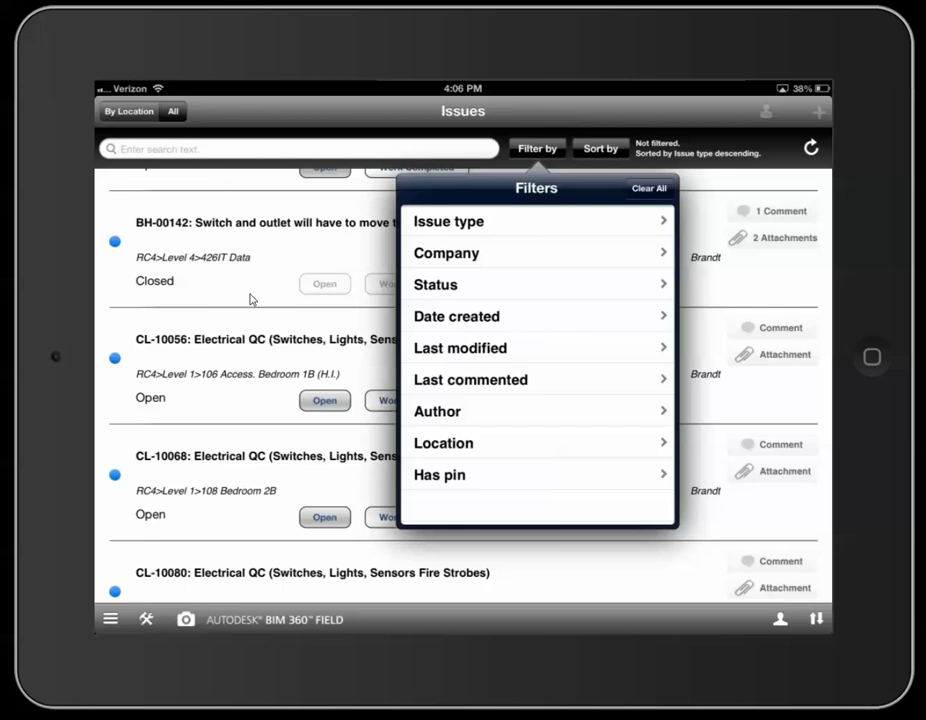
click(115, 126)
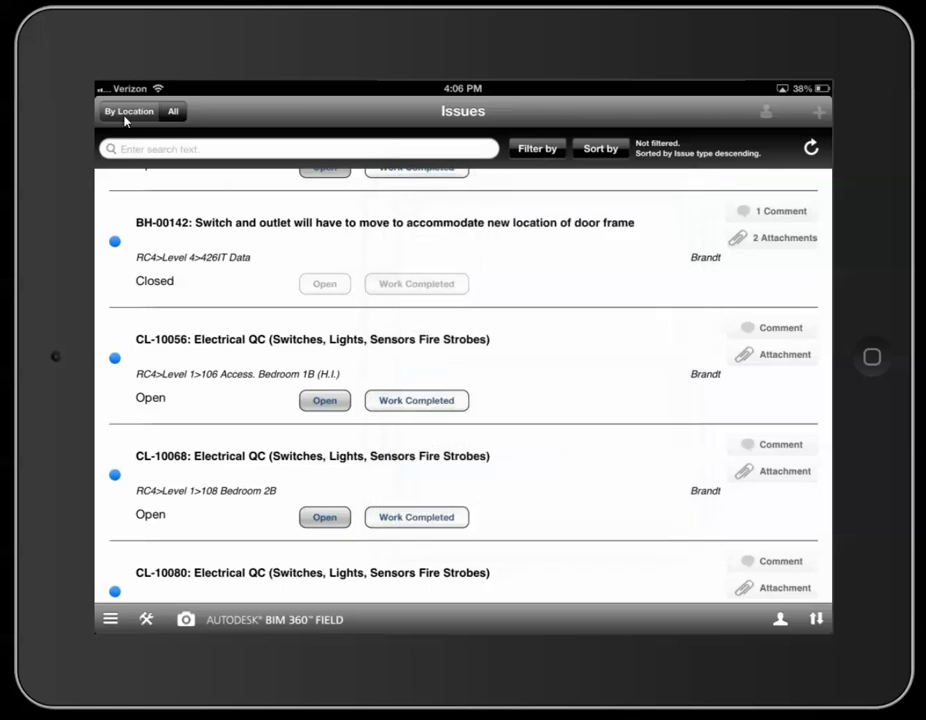
click(121, 116)
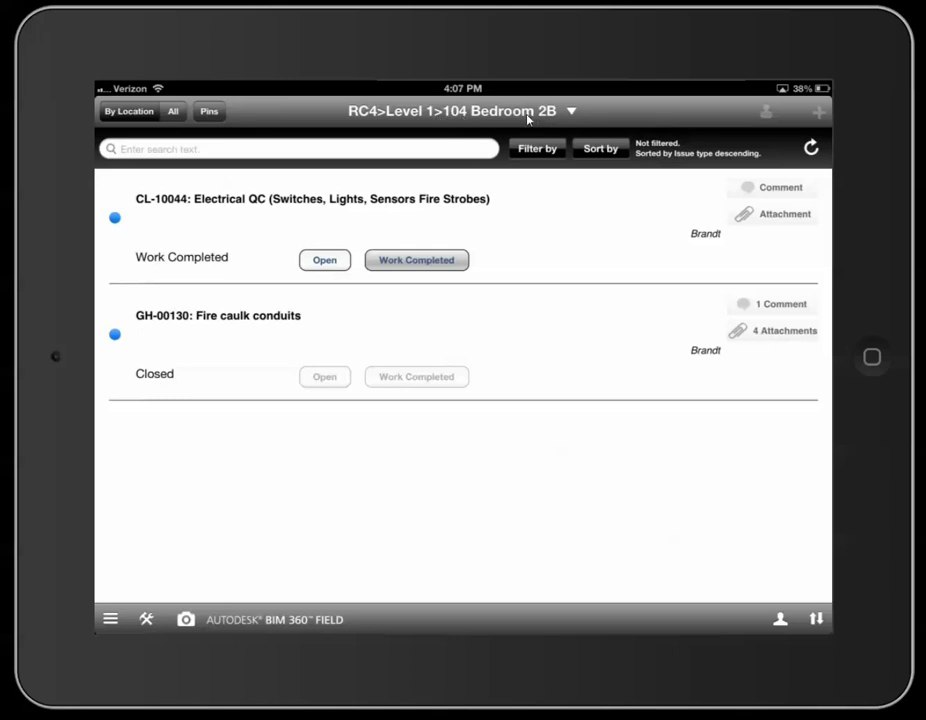
Step: Show the issues for all locations again, check the filter categories, and return to the By Location list
click(174, 111)
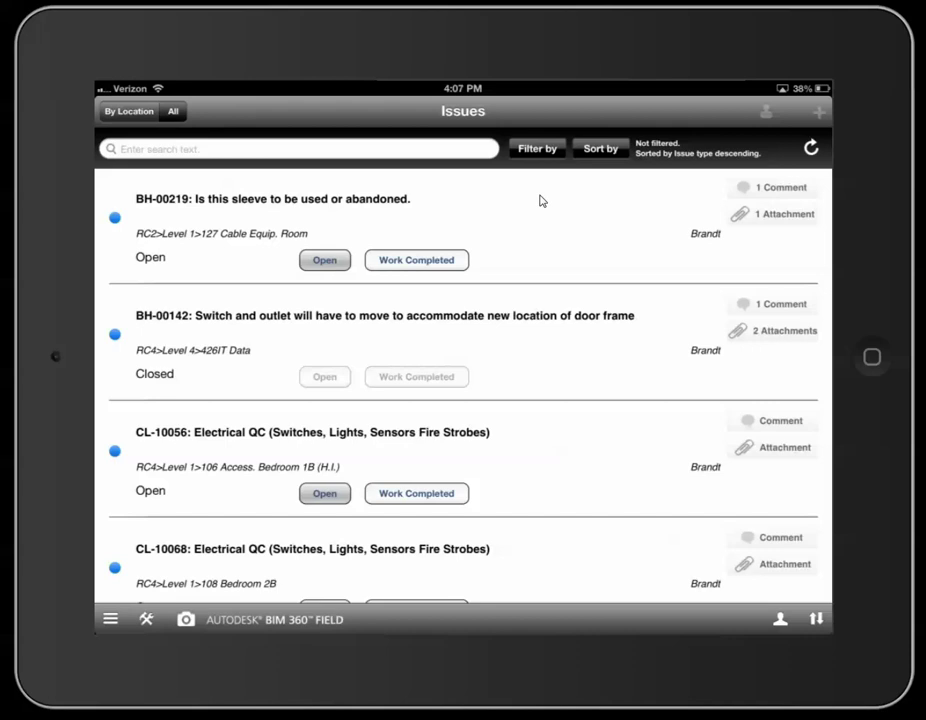
drag(533, 240, 525, 203)
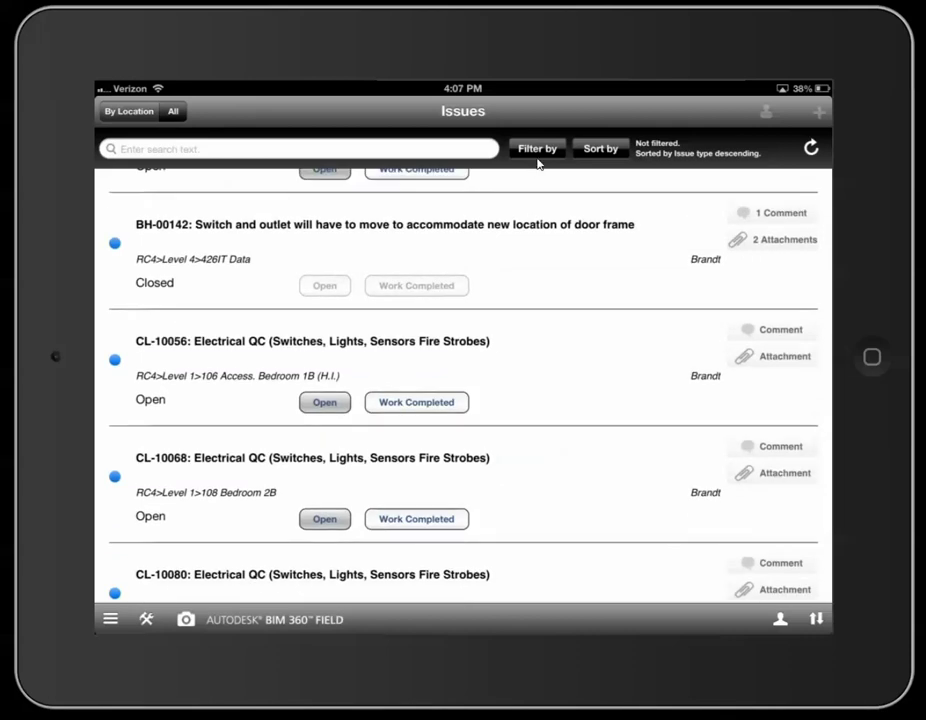
click(538, 152)
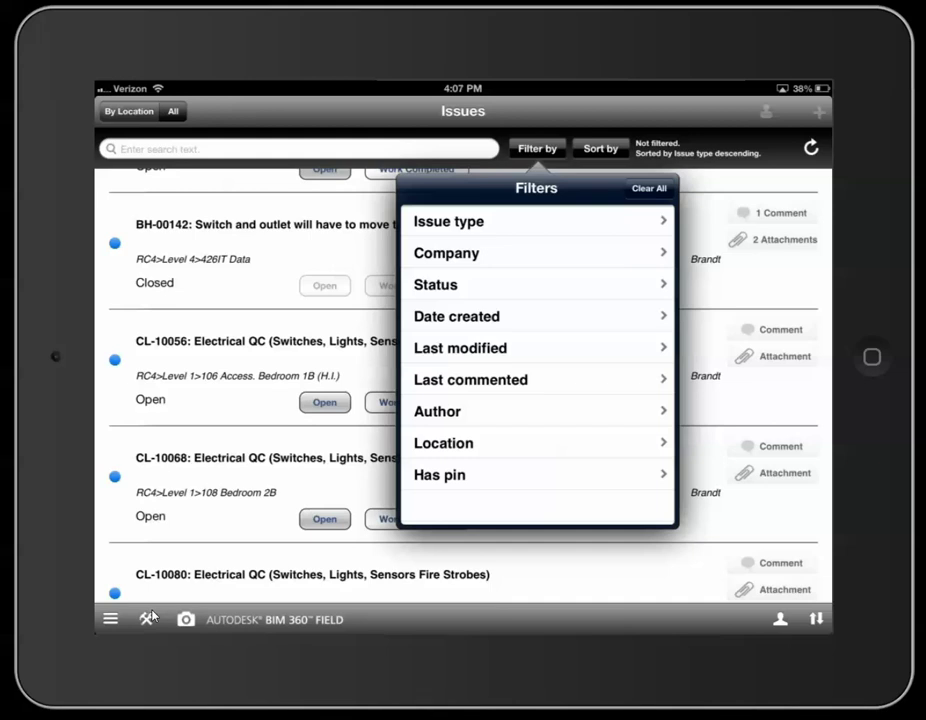
click(128, 113)
click(128, 113)
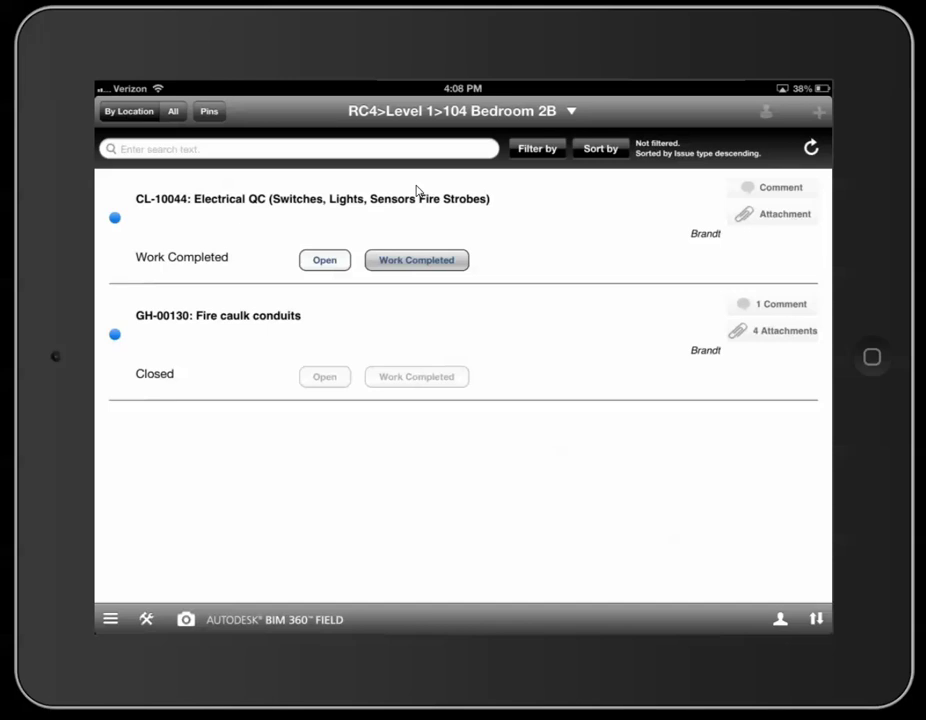
Step: Use the Barcode Scanner to load 106 Access. Bedroom 1B (H.I.) and mark its Electrical QC issue as Work Completed
click(146, 620)
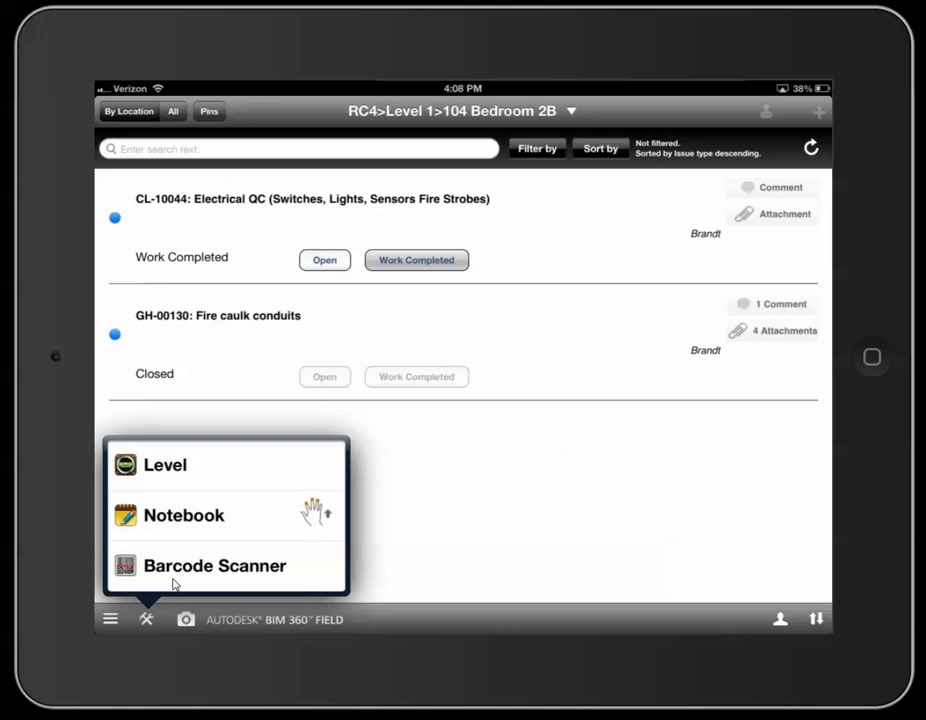
click(173, 584)
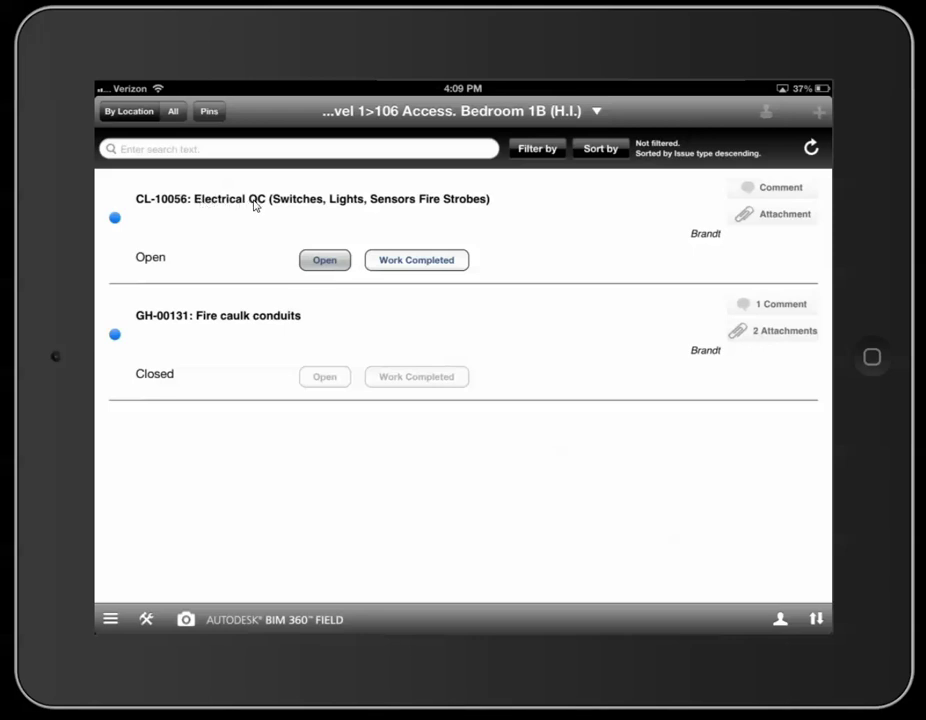
click(396, 266)
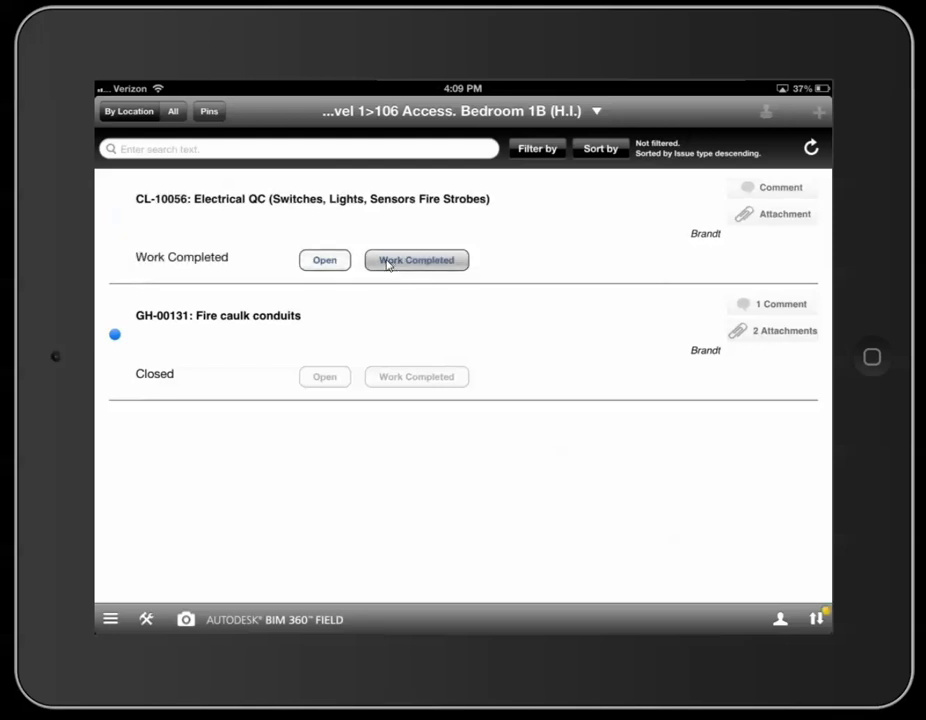
Step: Sign the QA/QC Manager Signoff of the Electrical QC issue with handwritten initials, save it, and close the issue details
click(308, 234)
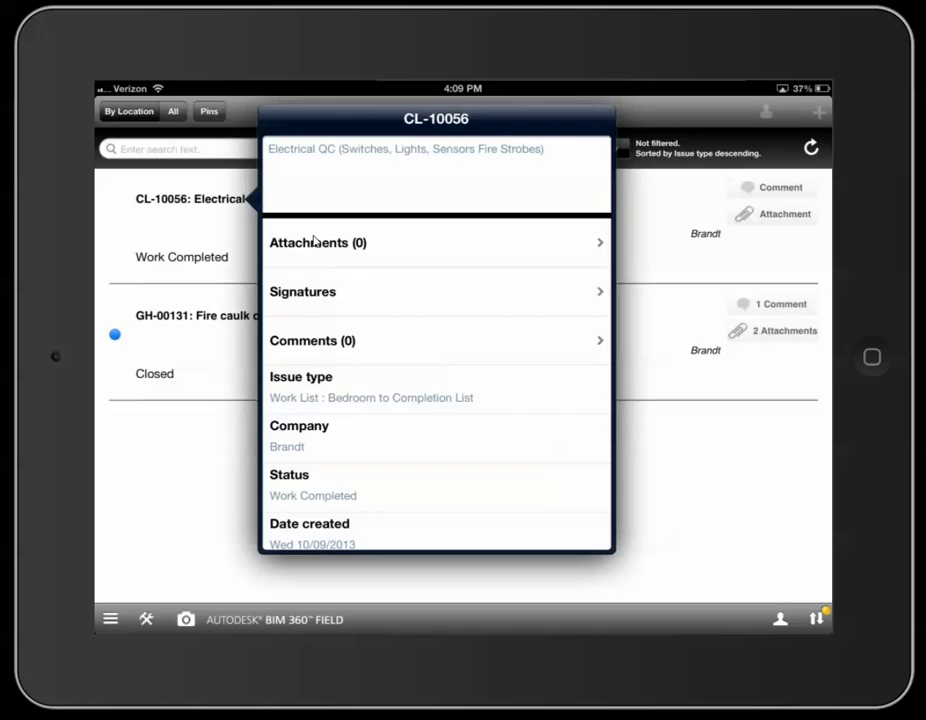
click(325, 289)
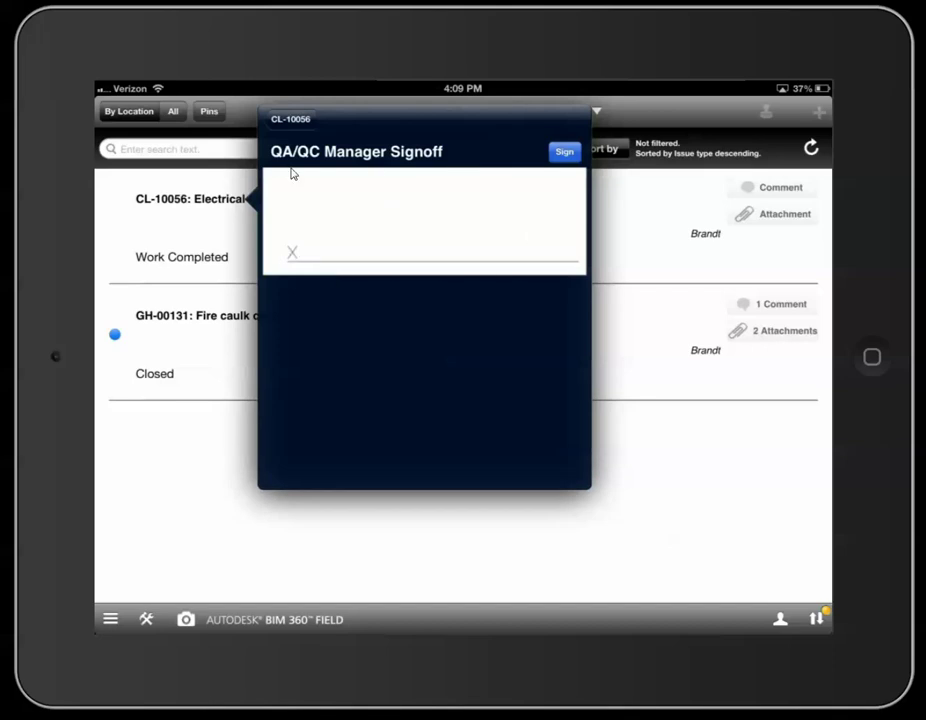
click(565, 154)
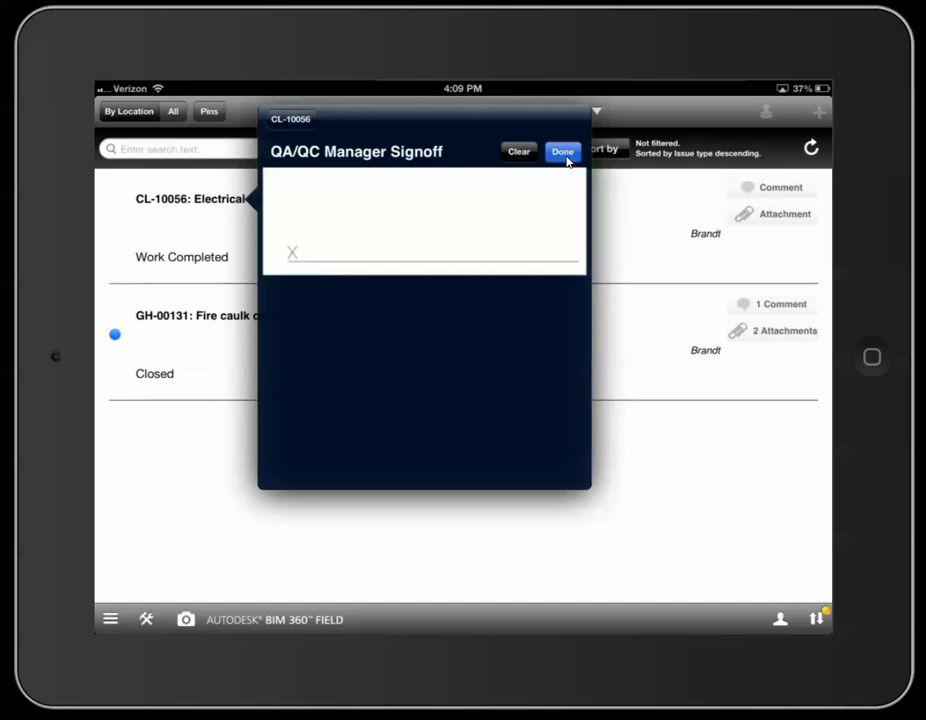
mouse_move(324, 190)
mouse_down()
mouse_move(325, 250)
mouse_move(370, 242)
mouse_up()
mouse_move(408, 190)
mouse_down()
mouse_move(403, 241)
mouse_move(458, 234)
mouse_up()
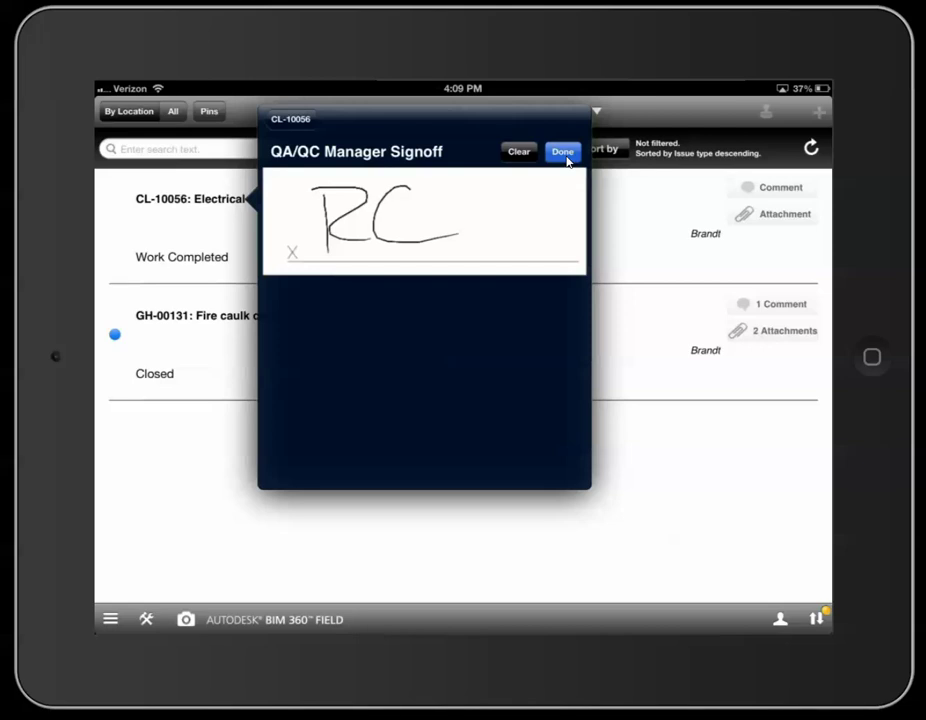
click(564, 153)
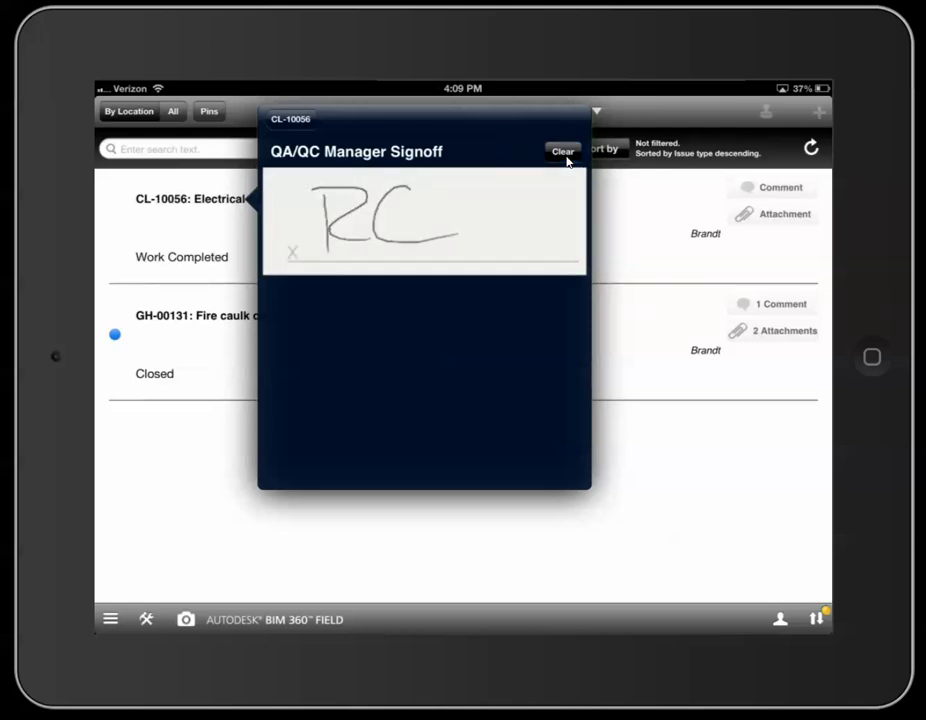
click(296, 122)
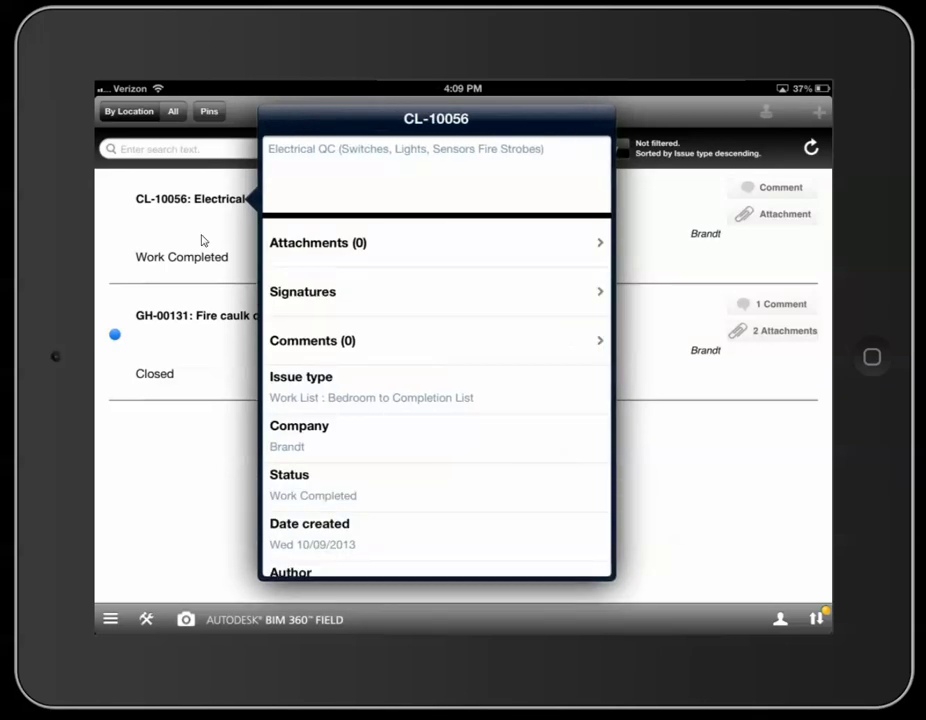
click(201, 240)
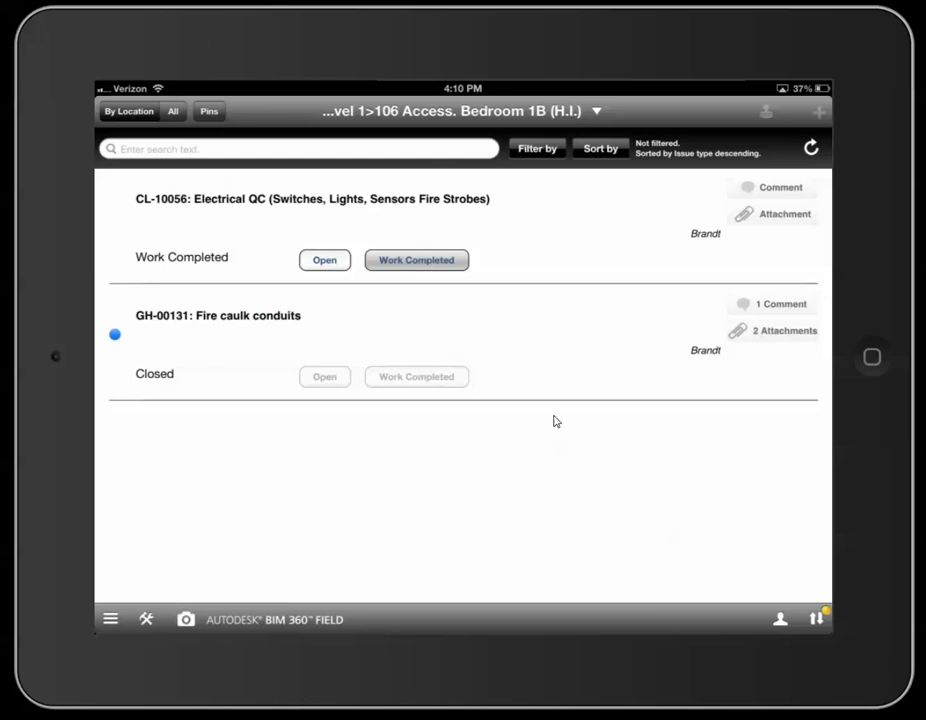
Step: Review the pending uploads and downloads in the Sync Settings, then close them without syncing
click(829, 619)
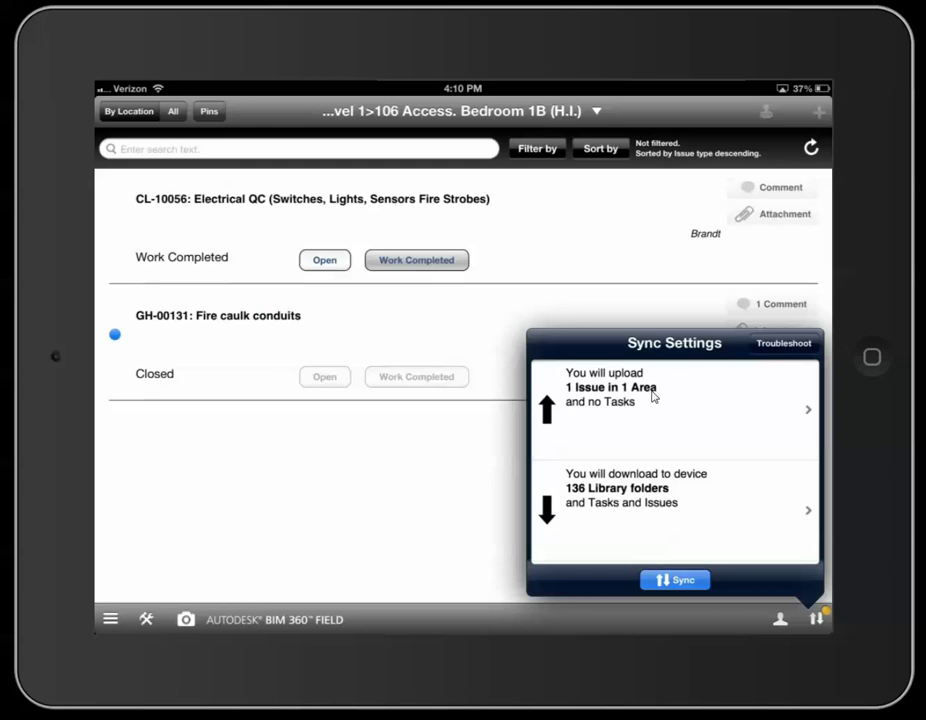
click(506, 493)
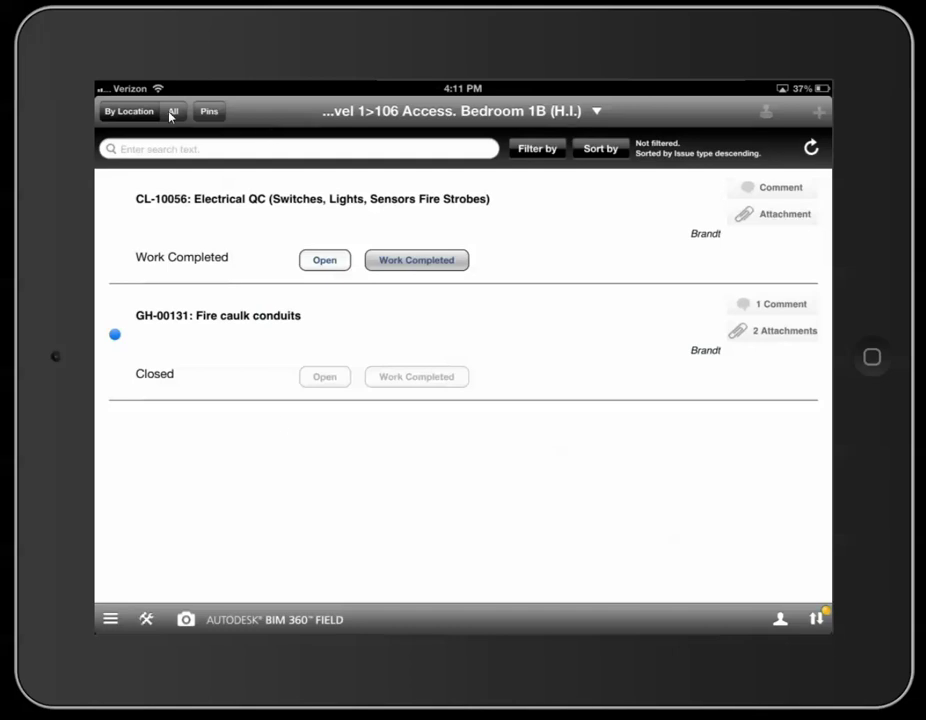
Step: Load 133 Game Room from the recent locations and return to 106 Access. Bedroom 1B (H.I.) with the Barcode Scanner
click(394, 114)
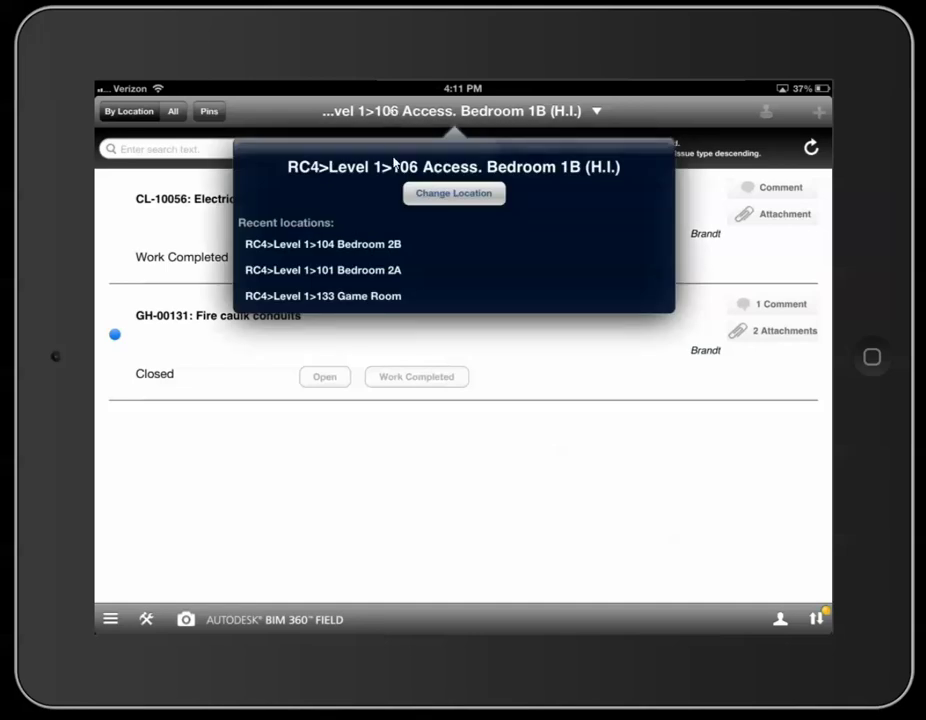
click(322, 296)
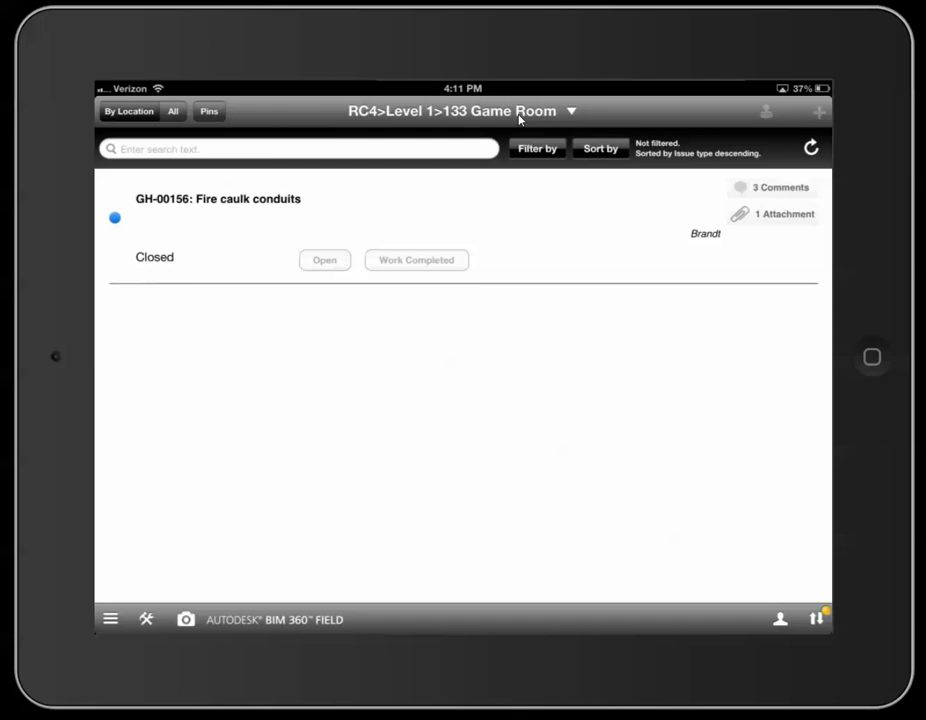
click(146, 621)
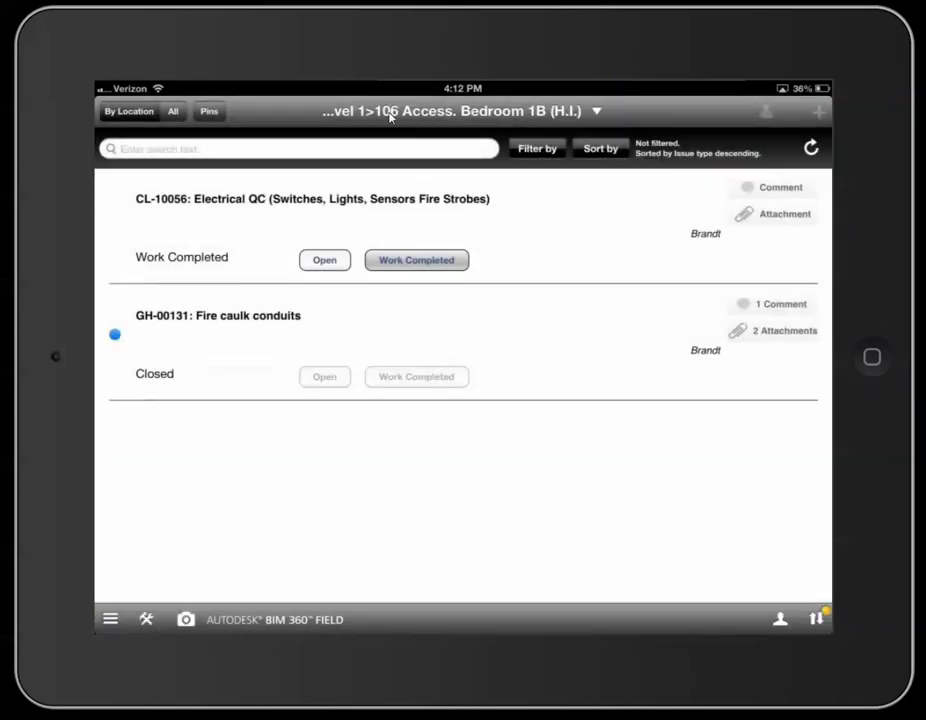
Step: Review the saved QA/QC Manager Signoff signature of the Electrical QC issue and close the issue details
click(362, 252)
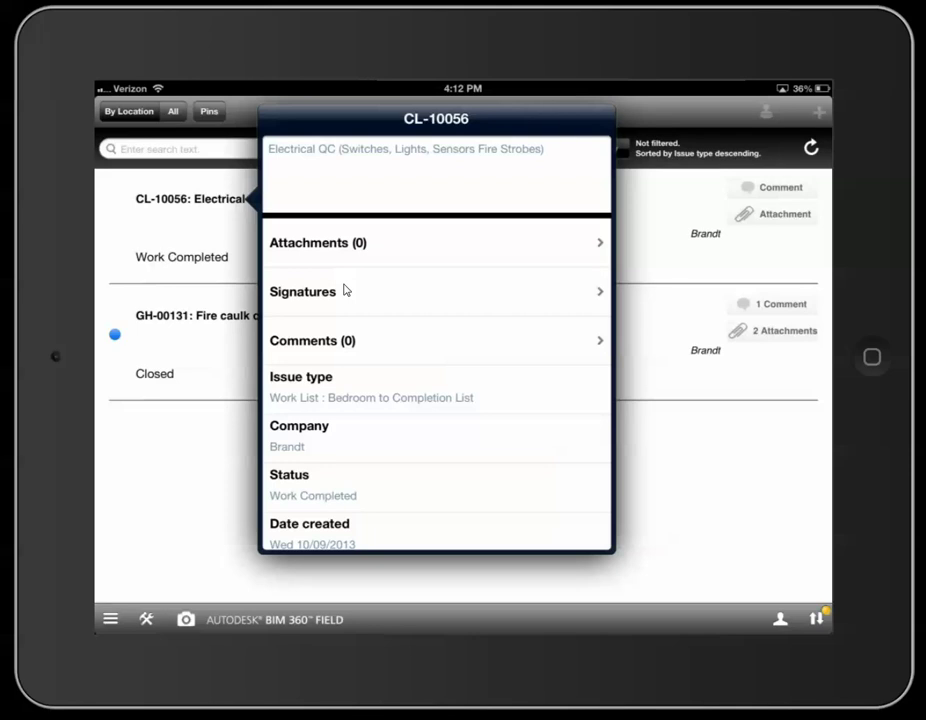
click(344, 290)
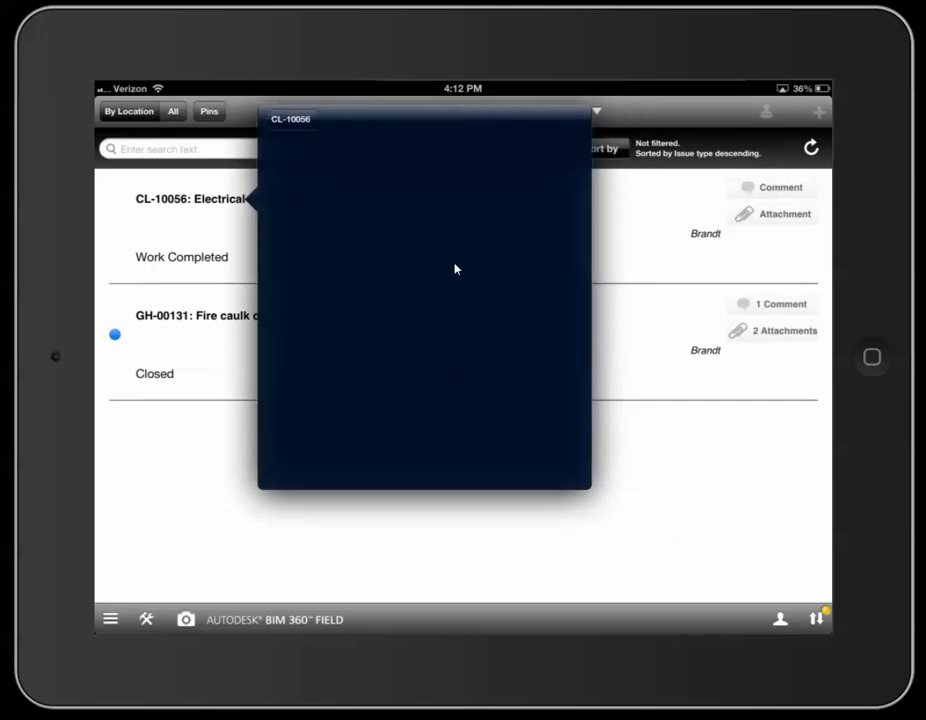
click(287, 127)
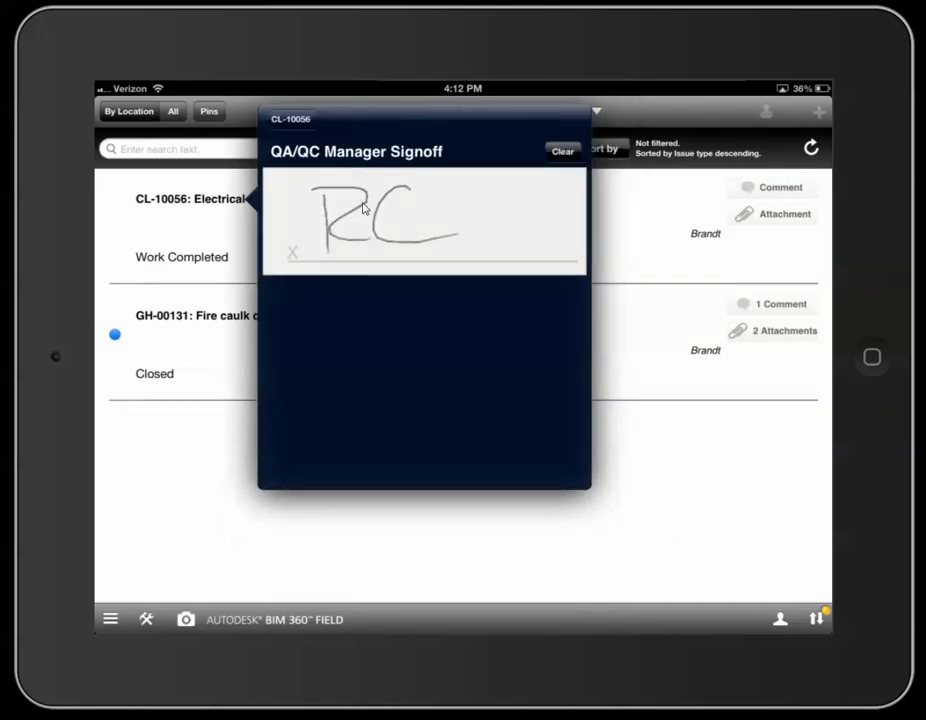
click(227, 238)
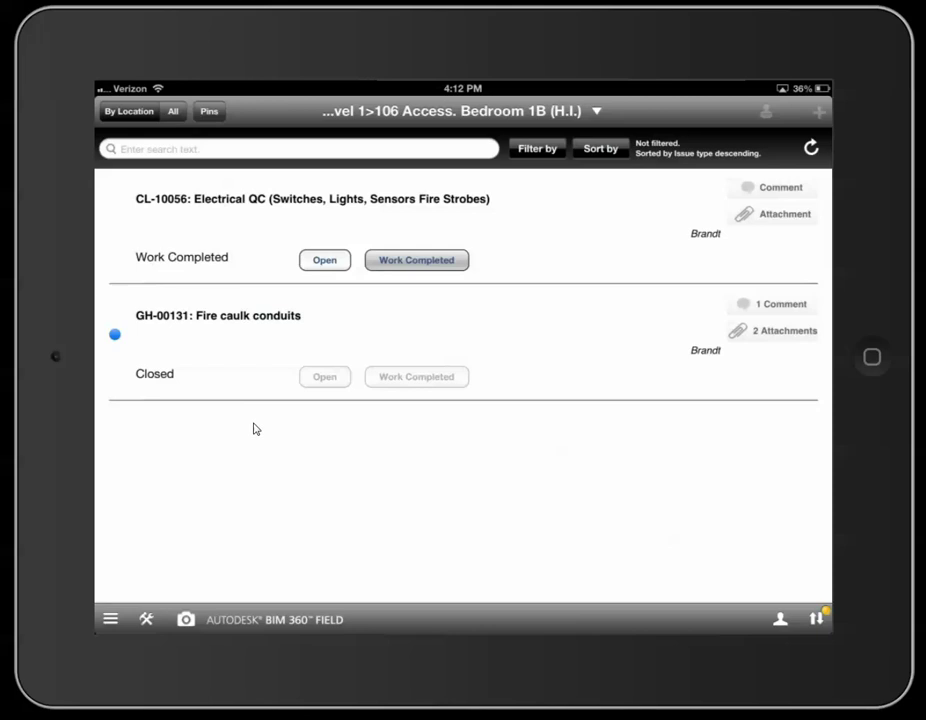
Step: List the issues for all locations and filter them by issue type to Above Ceiling Coordination only
click(178, 122)
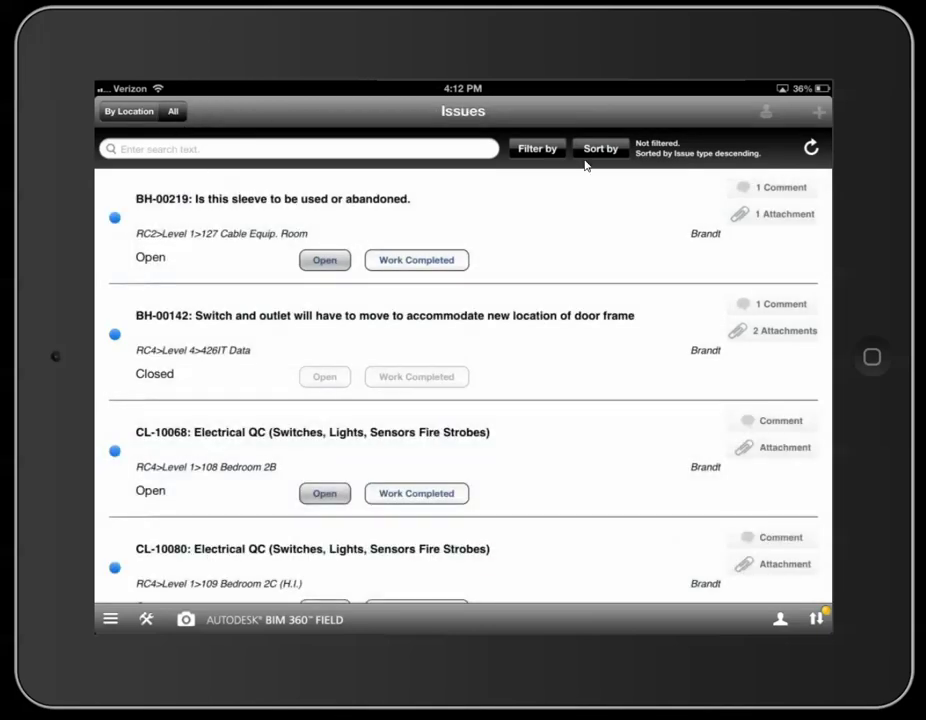
click(540, 158)
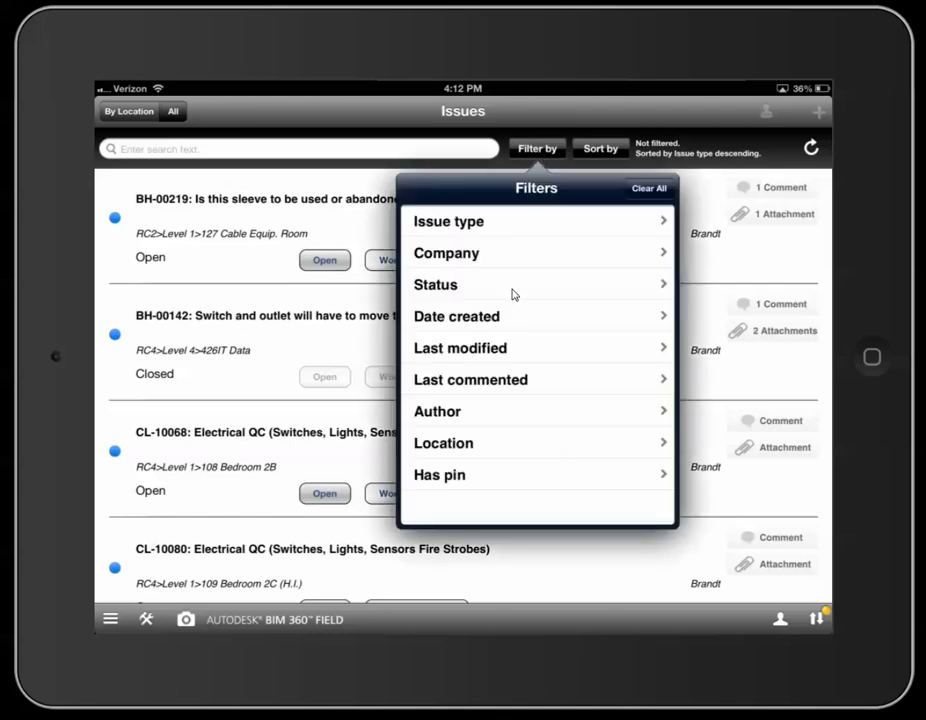
scroll(512, 296, down, 2)
click(484, 221)
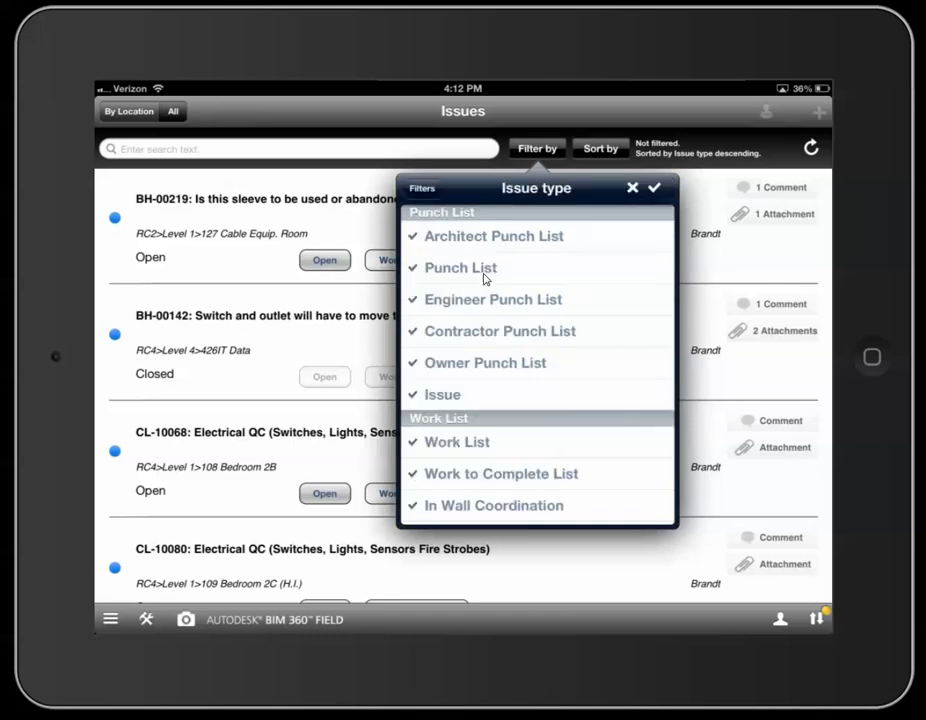
click(632, 190)
scroll(537, 360, down, 5)
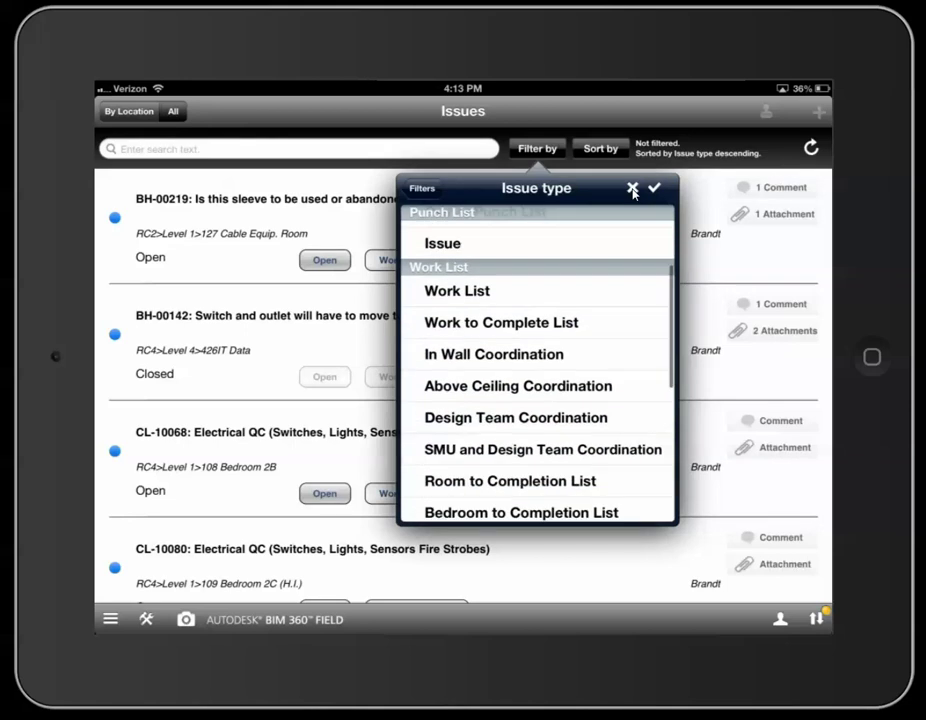
scroll(537, 360, down, 5)
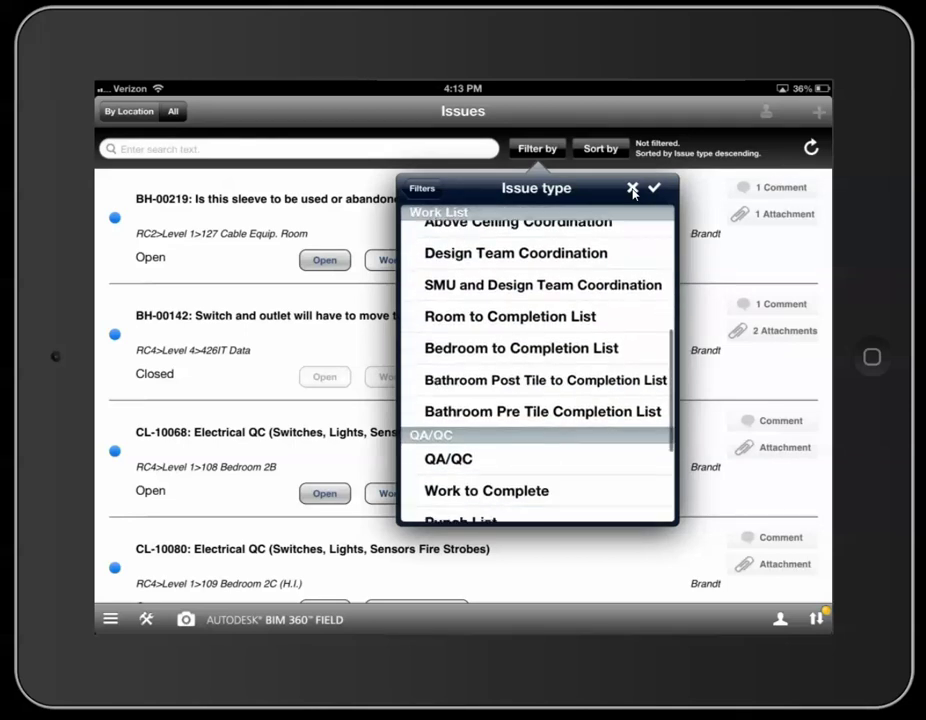
scroll(537, 360, up, 3)
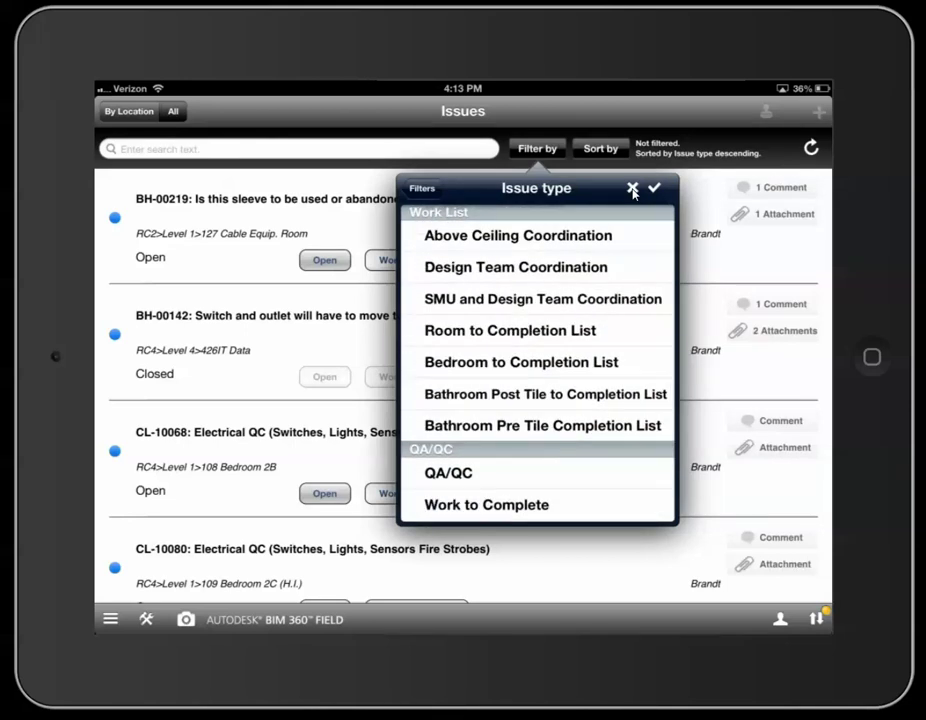
scroll(537, 360, down, 3)
scroll(537, 360, up, 5)
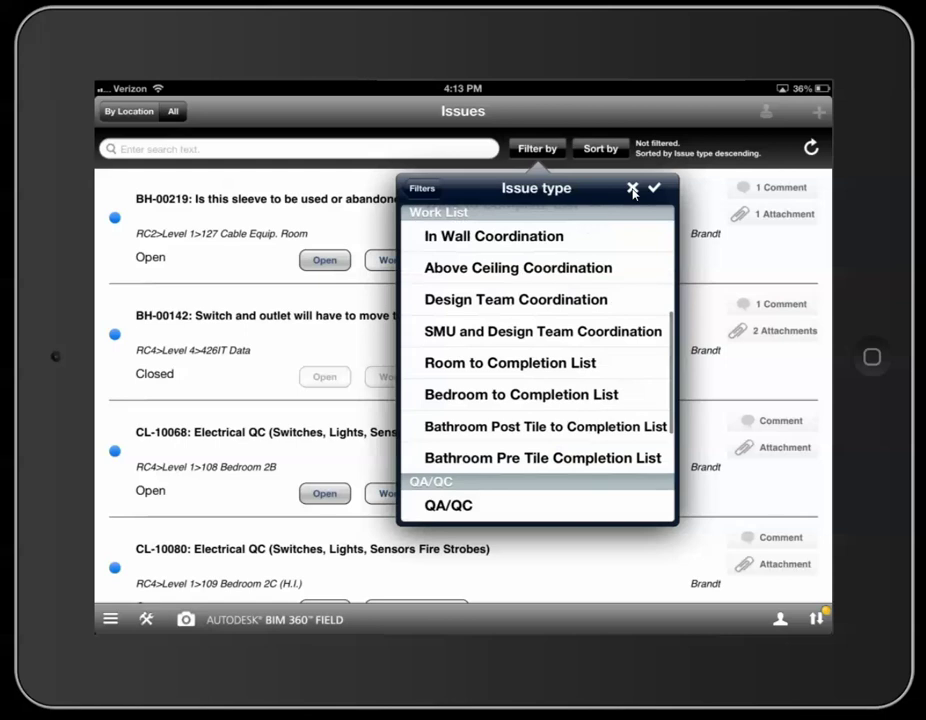
click(533, 267)
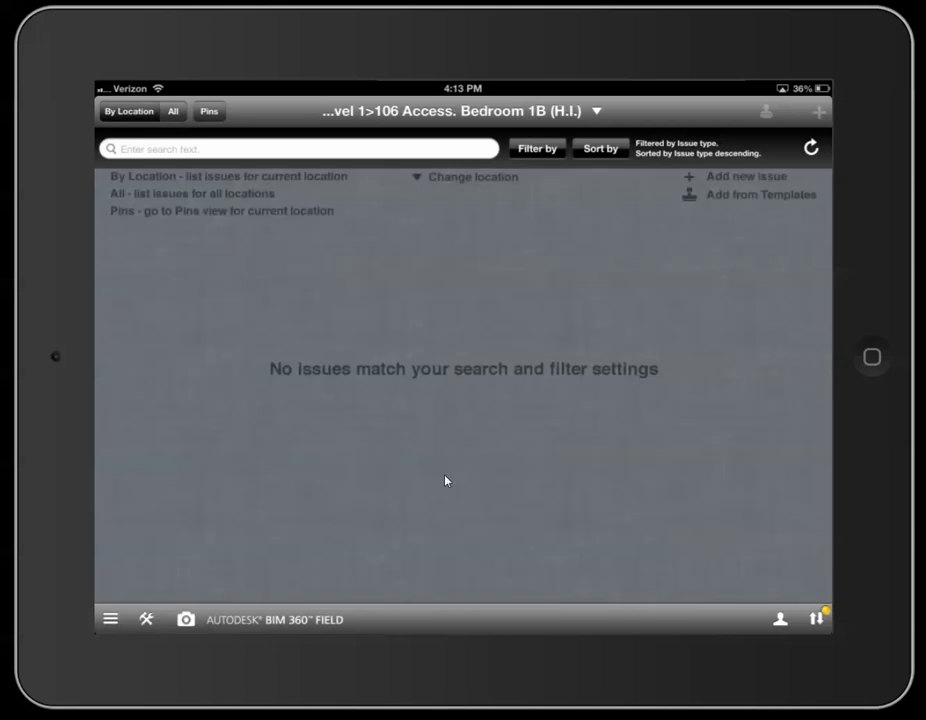
Step: Check the selected issue type filter, view the filtered issues for all locations, and return to the By Location list
click(549, 151)
click(470, 219)
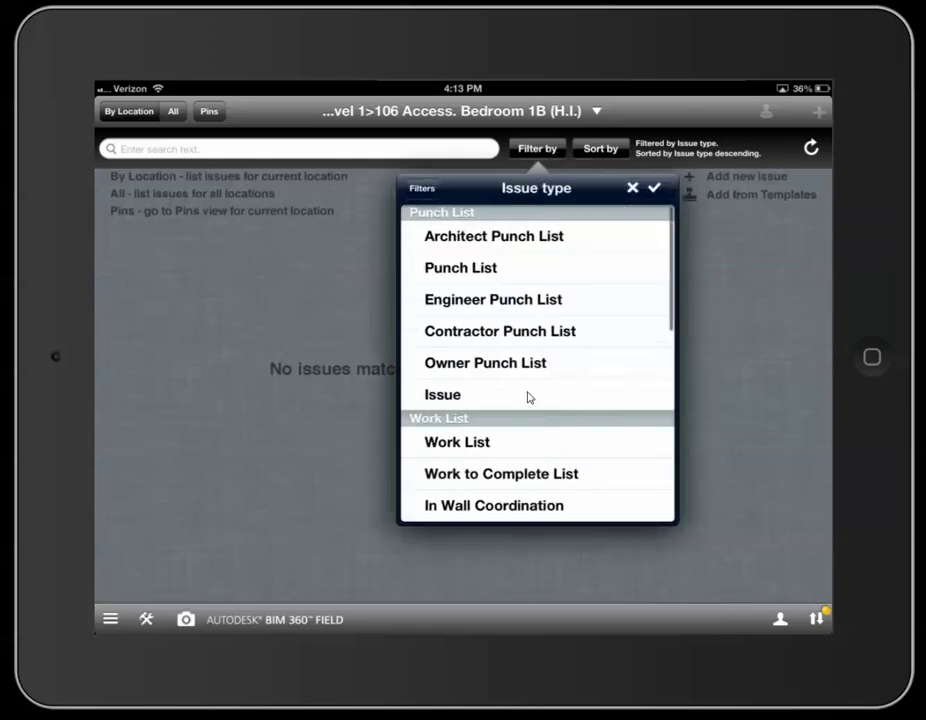
scroll(527, 400, down, 5)
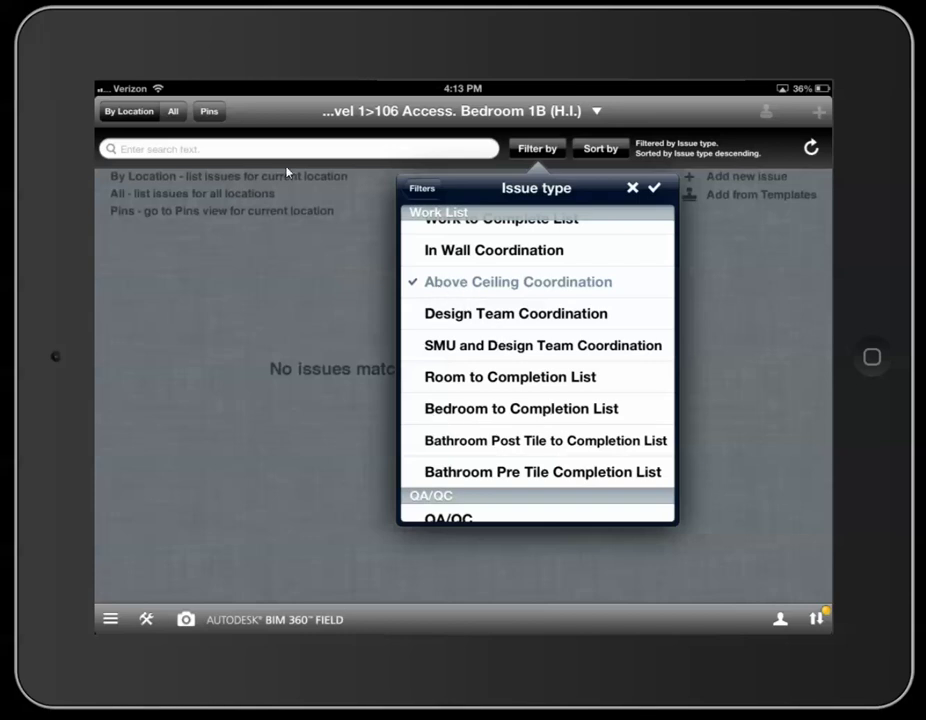
click(173, 112)
click(173, 112)
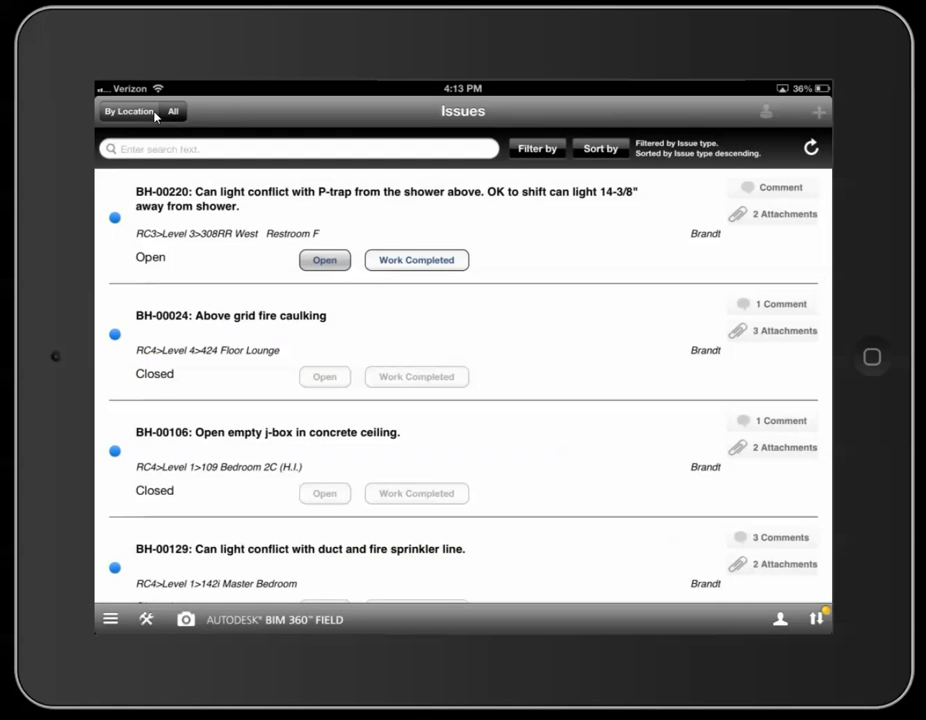
click(153, 114)
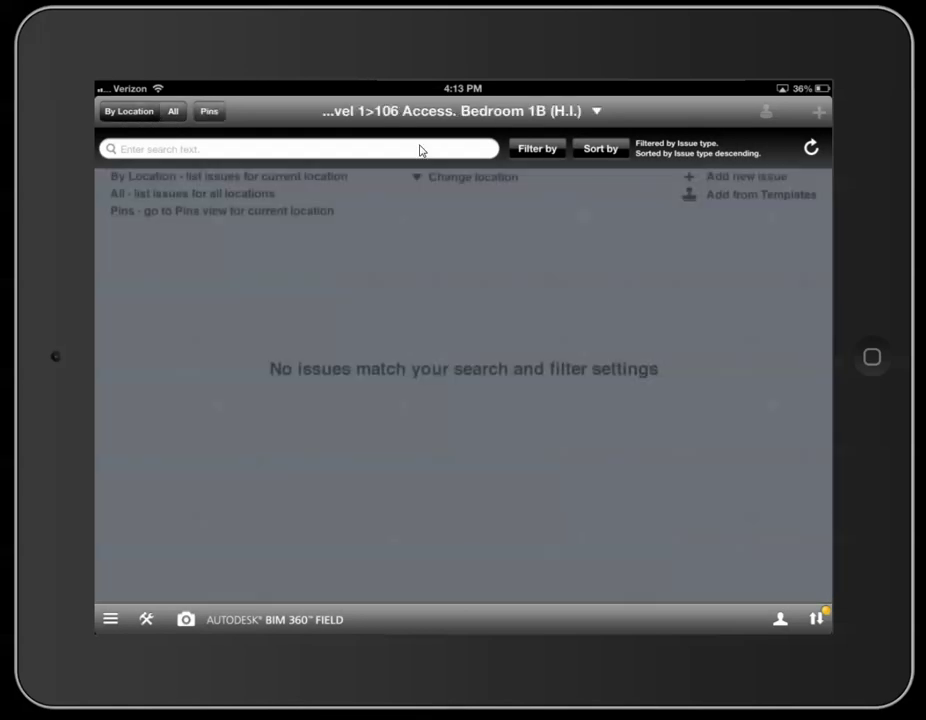
Step: Clear all filters from the issue list of 106 Access. Bedroom 1B (H.I.)
click(538, 150)
click(538, 150)
click(538, 150)
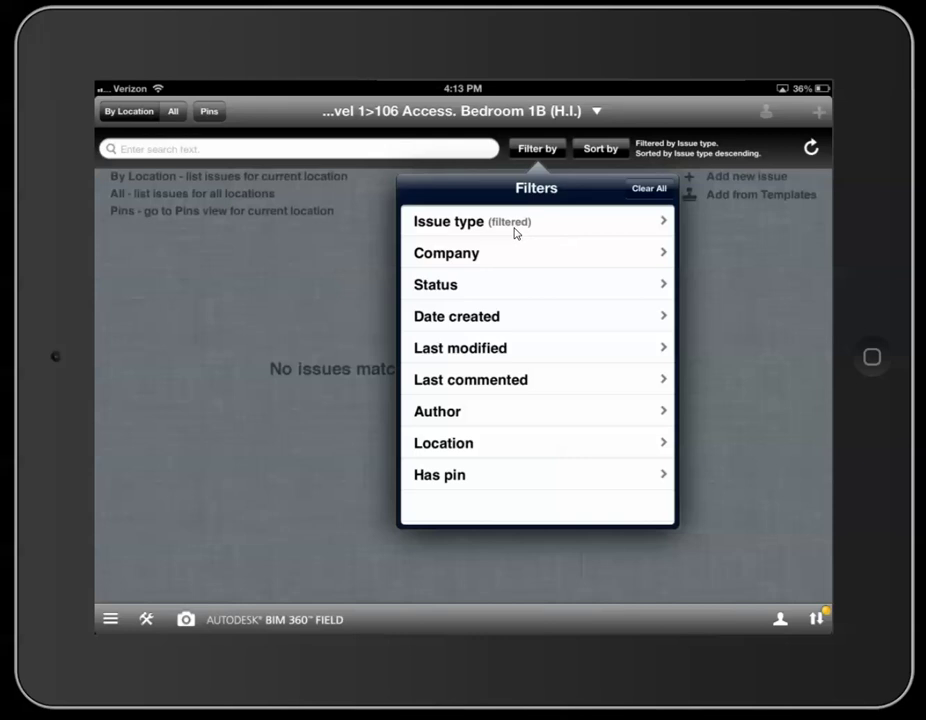
click(646, 189)
click(315, 311)
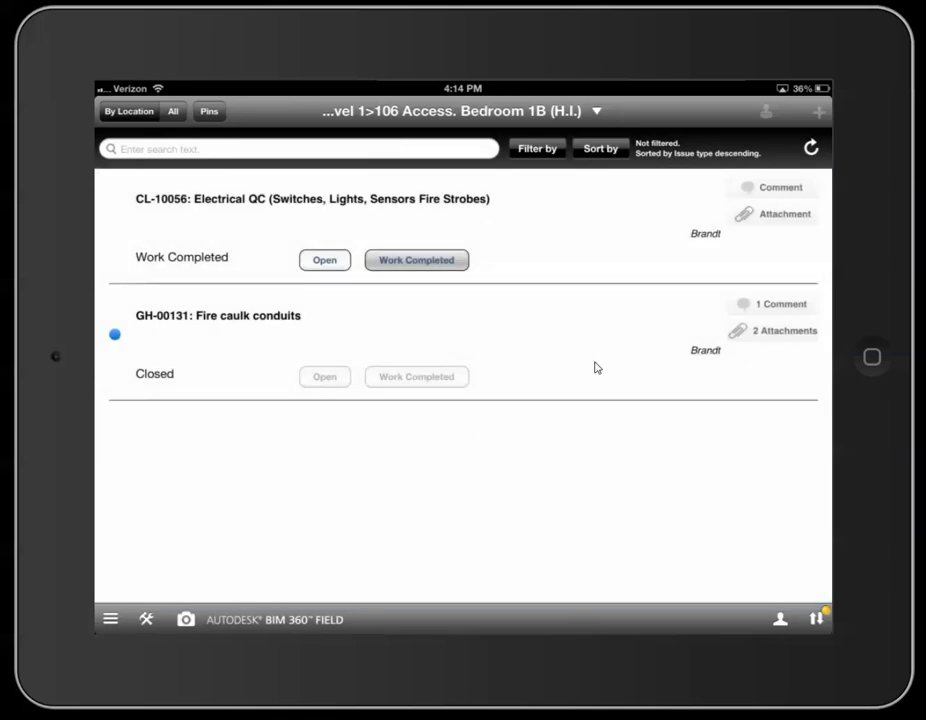
Step: Check the issue types of the Electrical QC and Fire caulk conduits issues, and reopen the Issues list
click(283, 244)
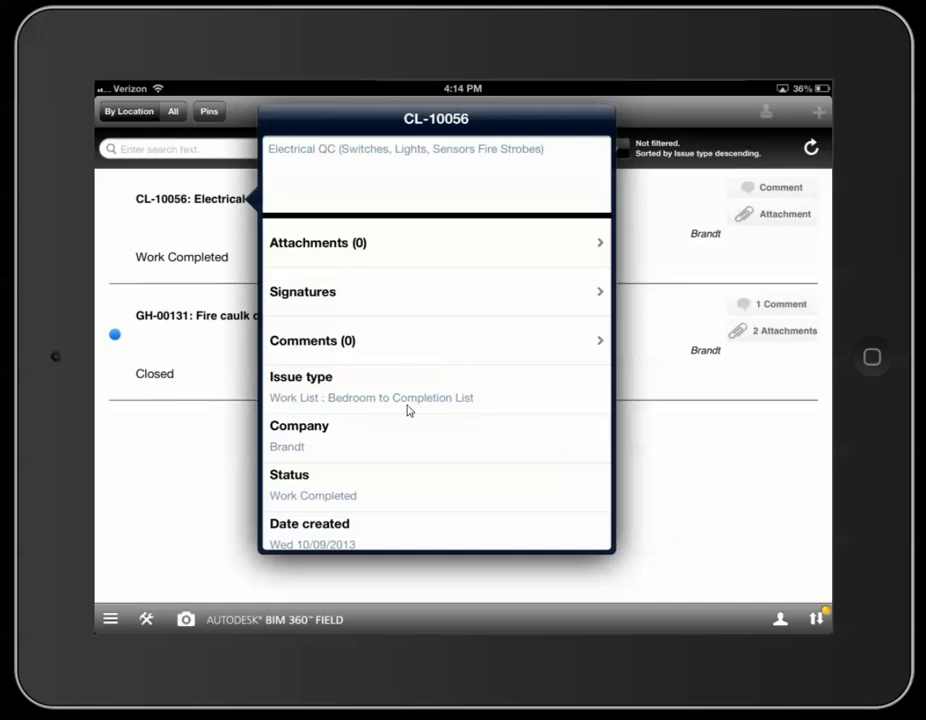
click(160, 357)
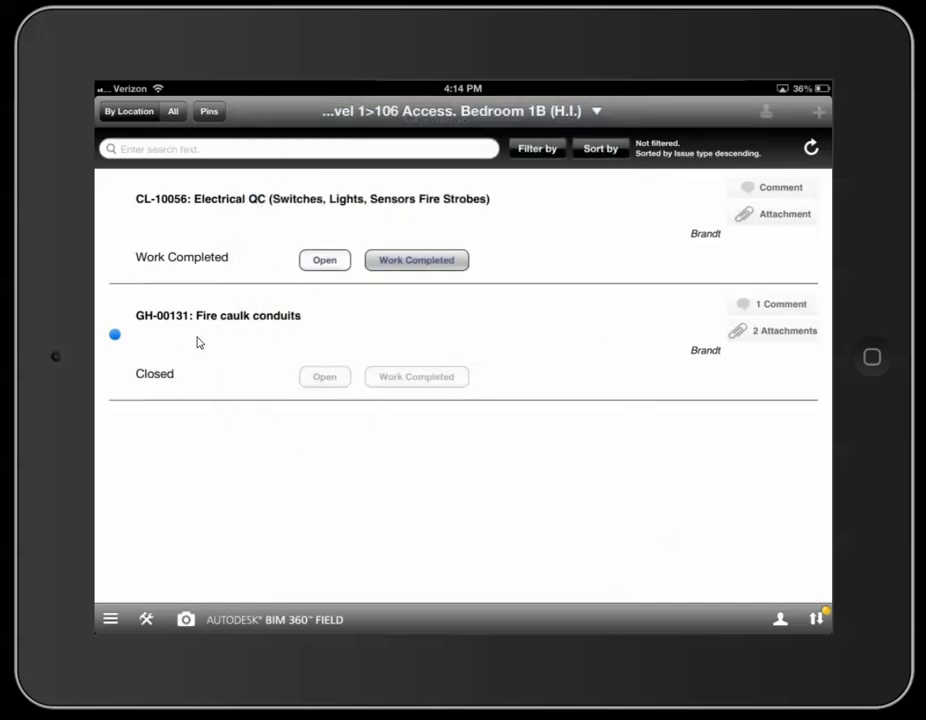
click(205, 341)
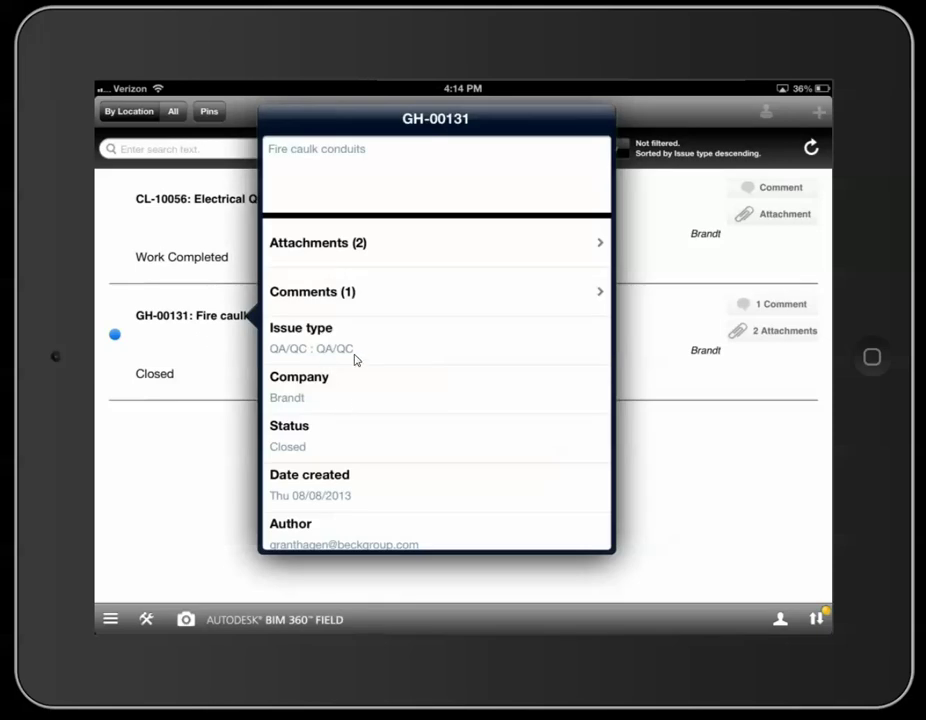
click(200, 502)
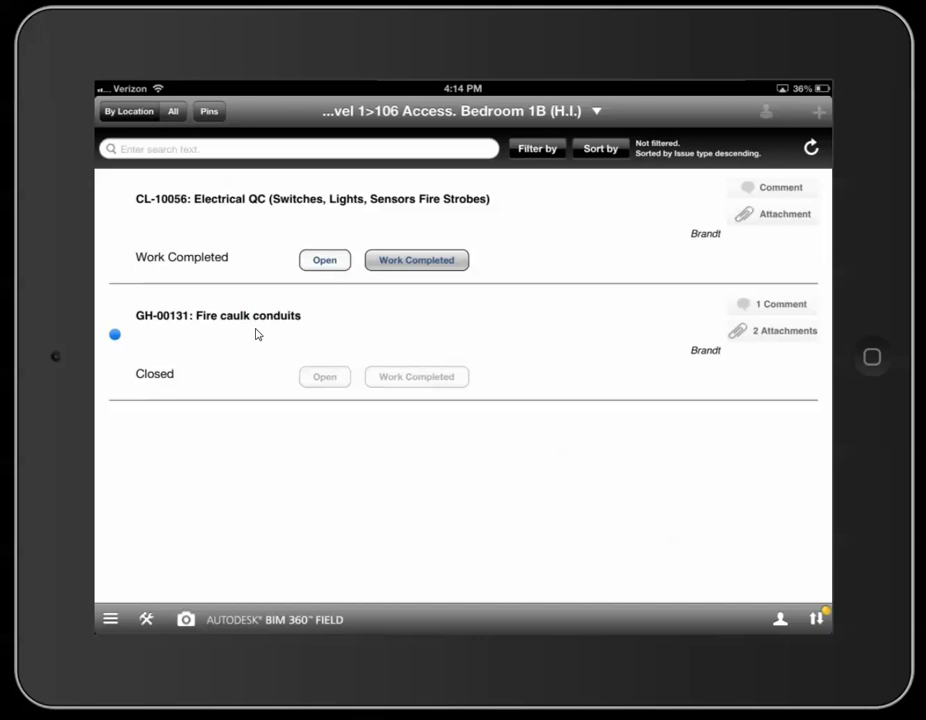
click(113, 621)
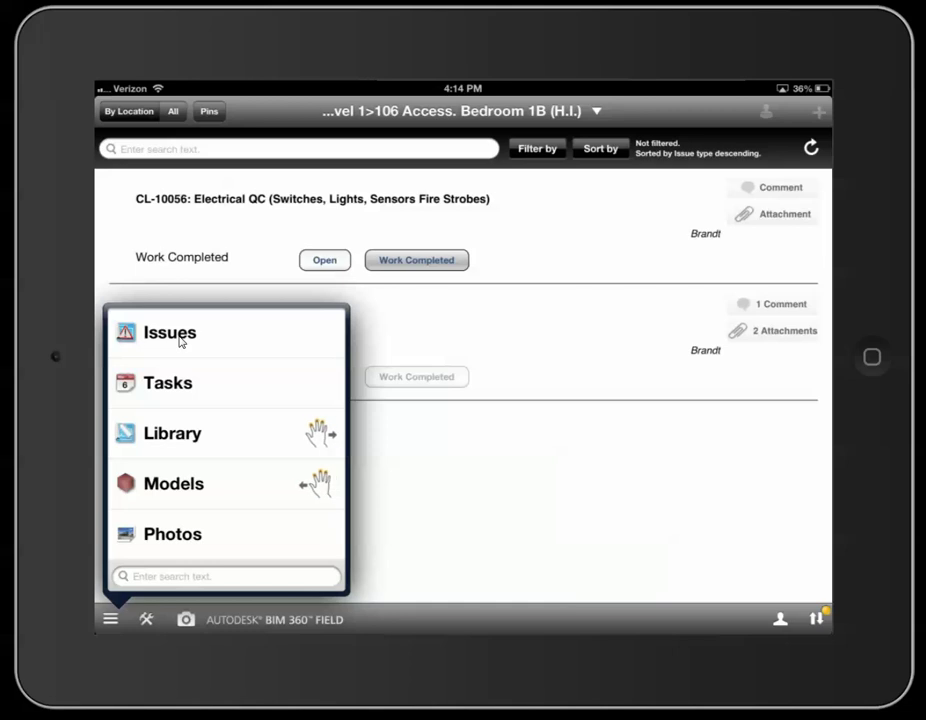
click(181, 341)
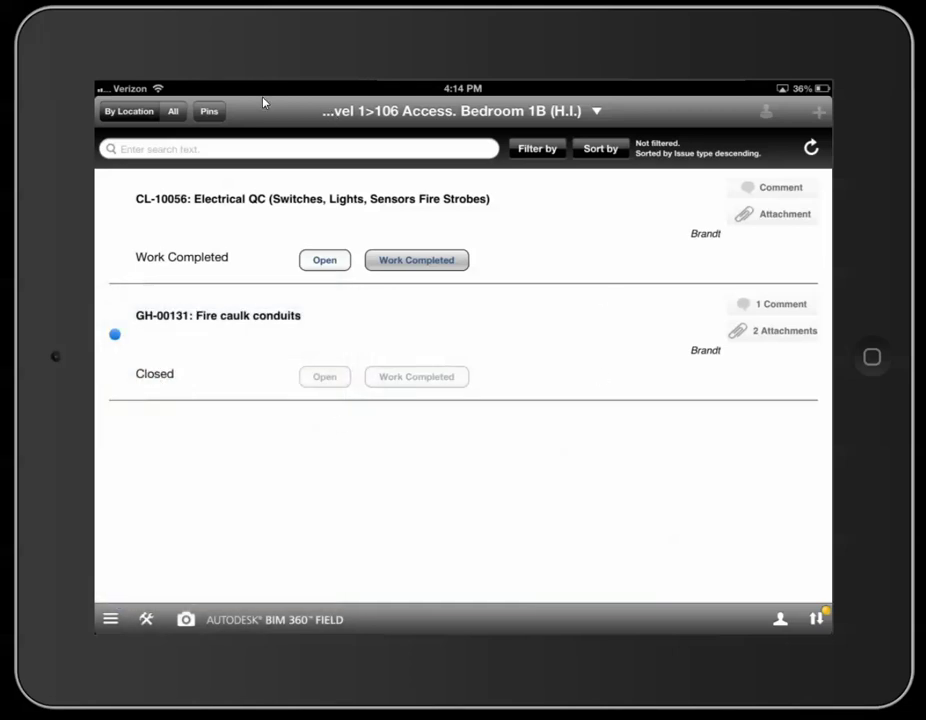